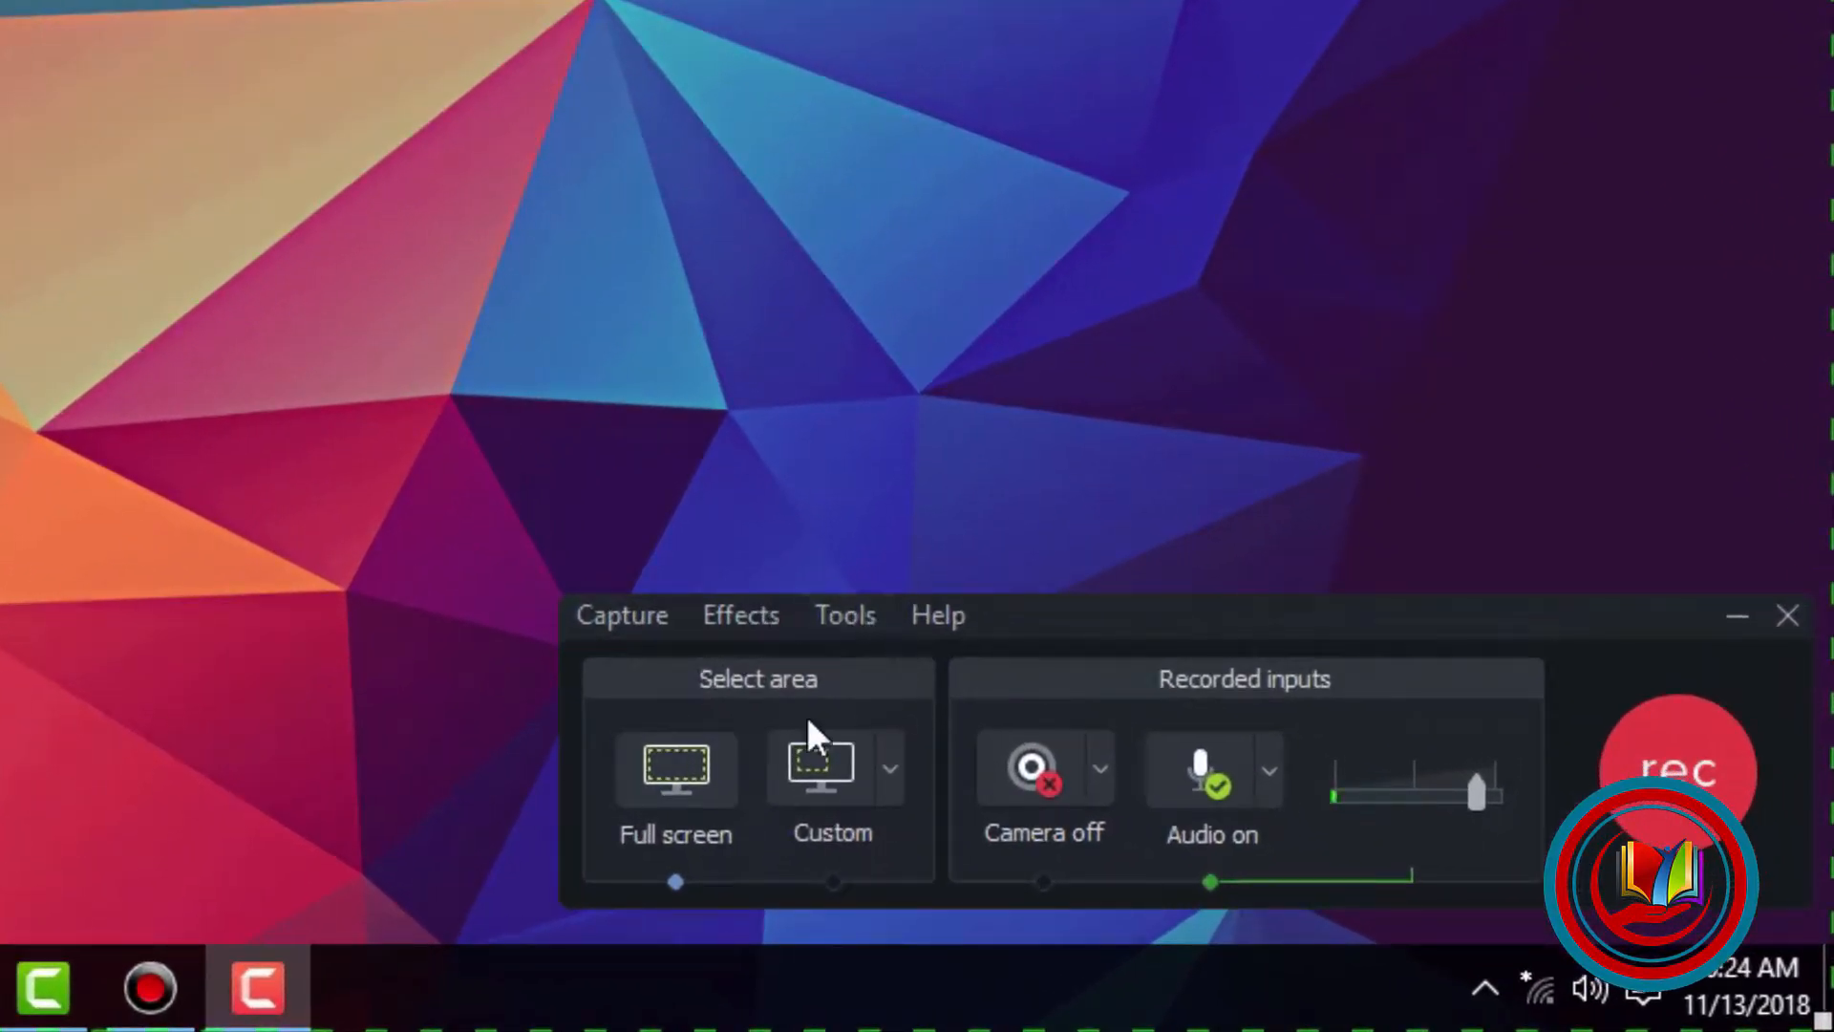
- Look over the recorder's custom area, camera and audio source options
left_click(899, 798)
left_click(899, 798)
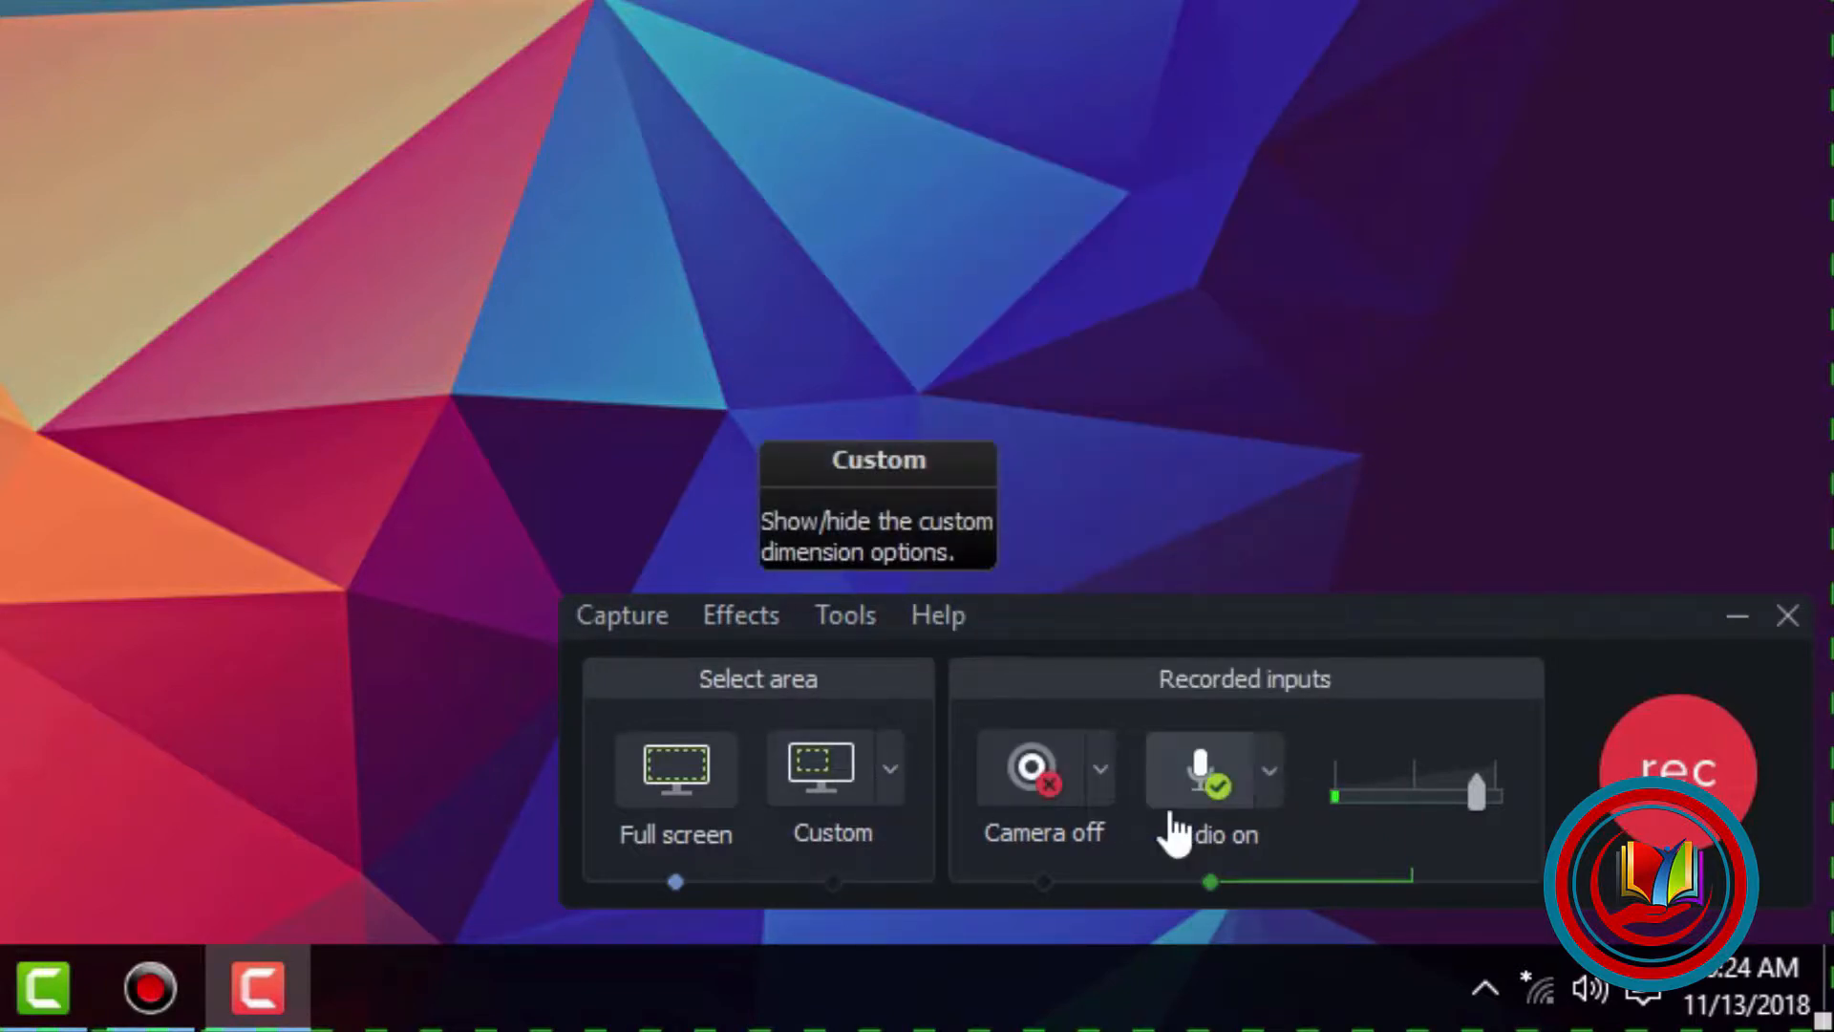
right_click(1106, 807)
left_click(1270, 799)
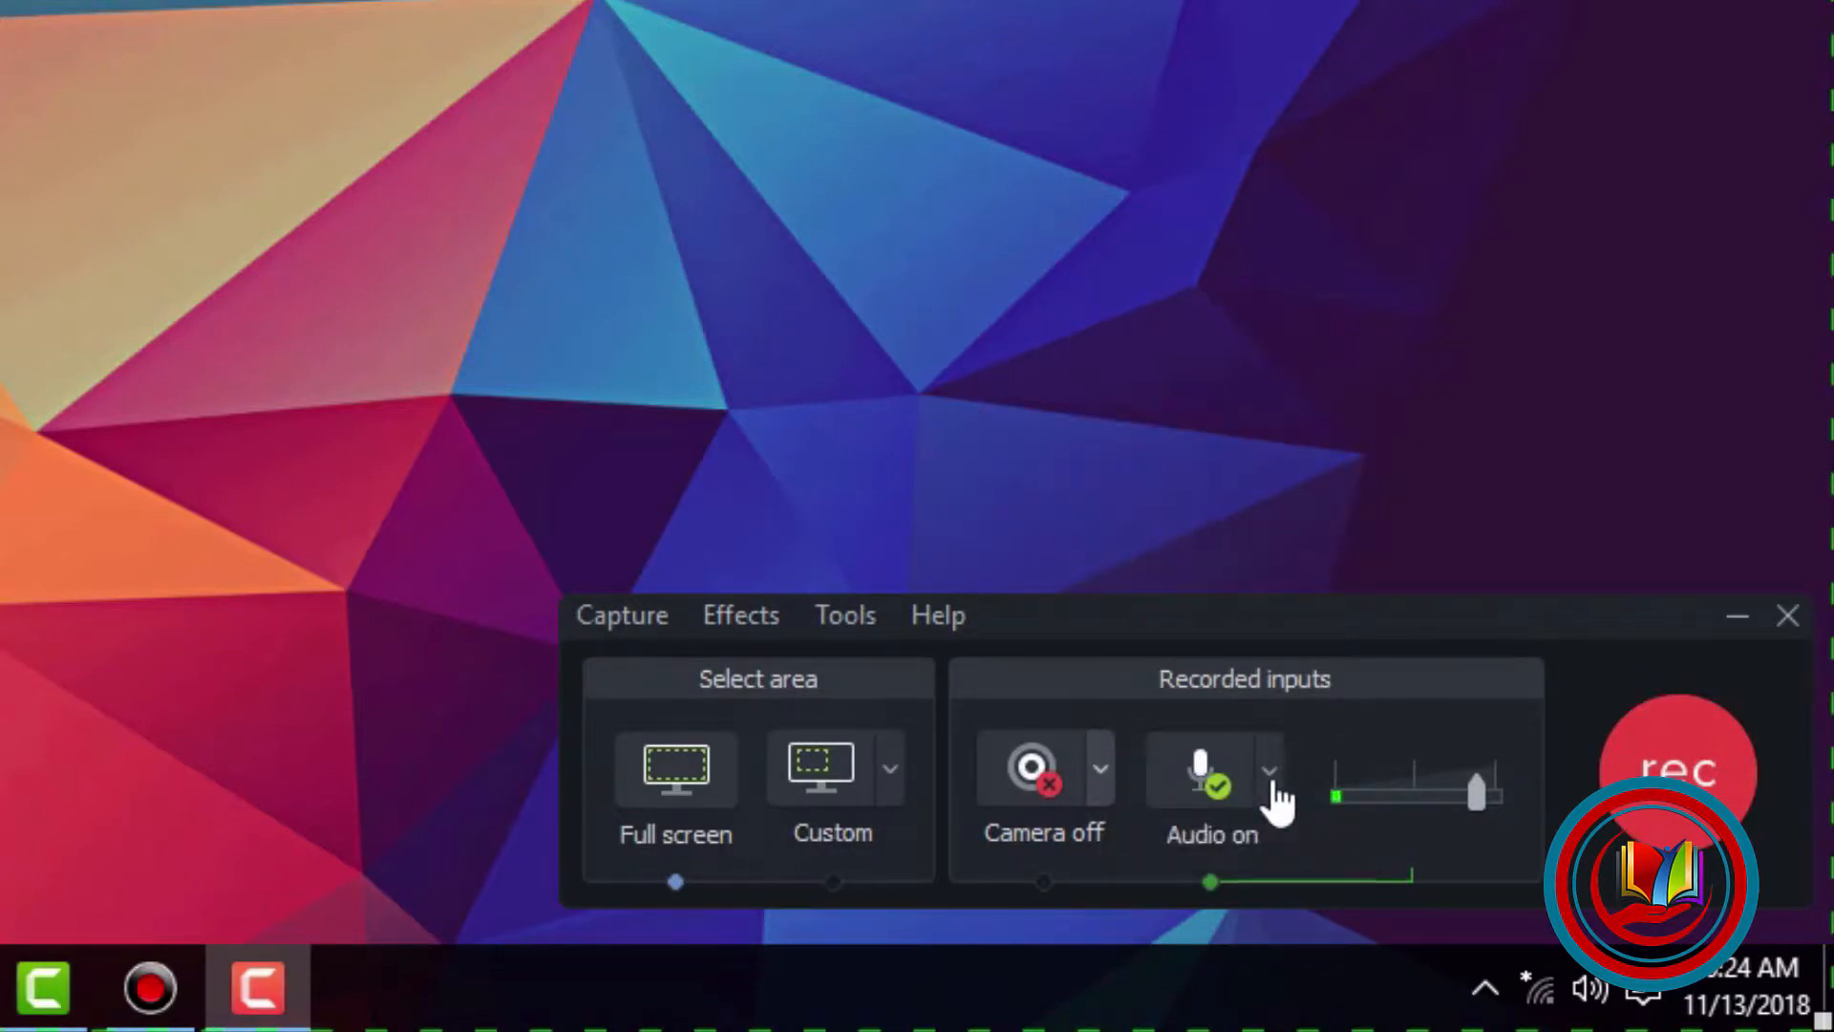
left_click(1274, 789)
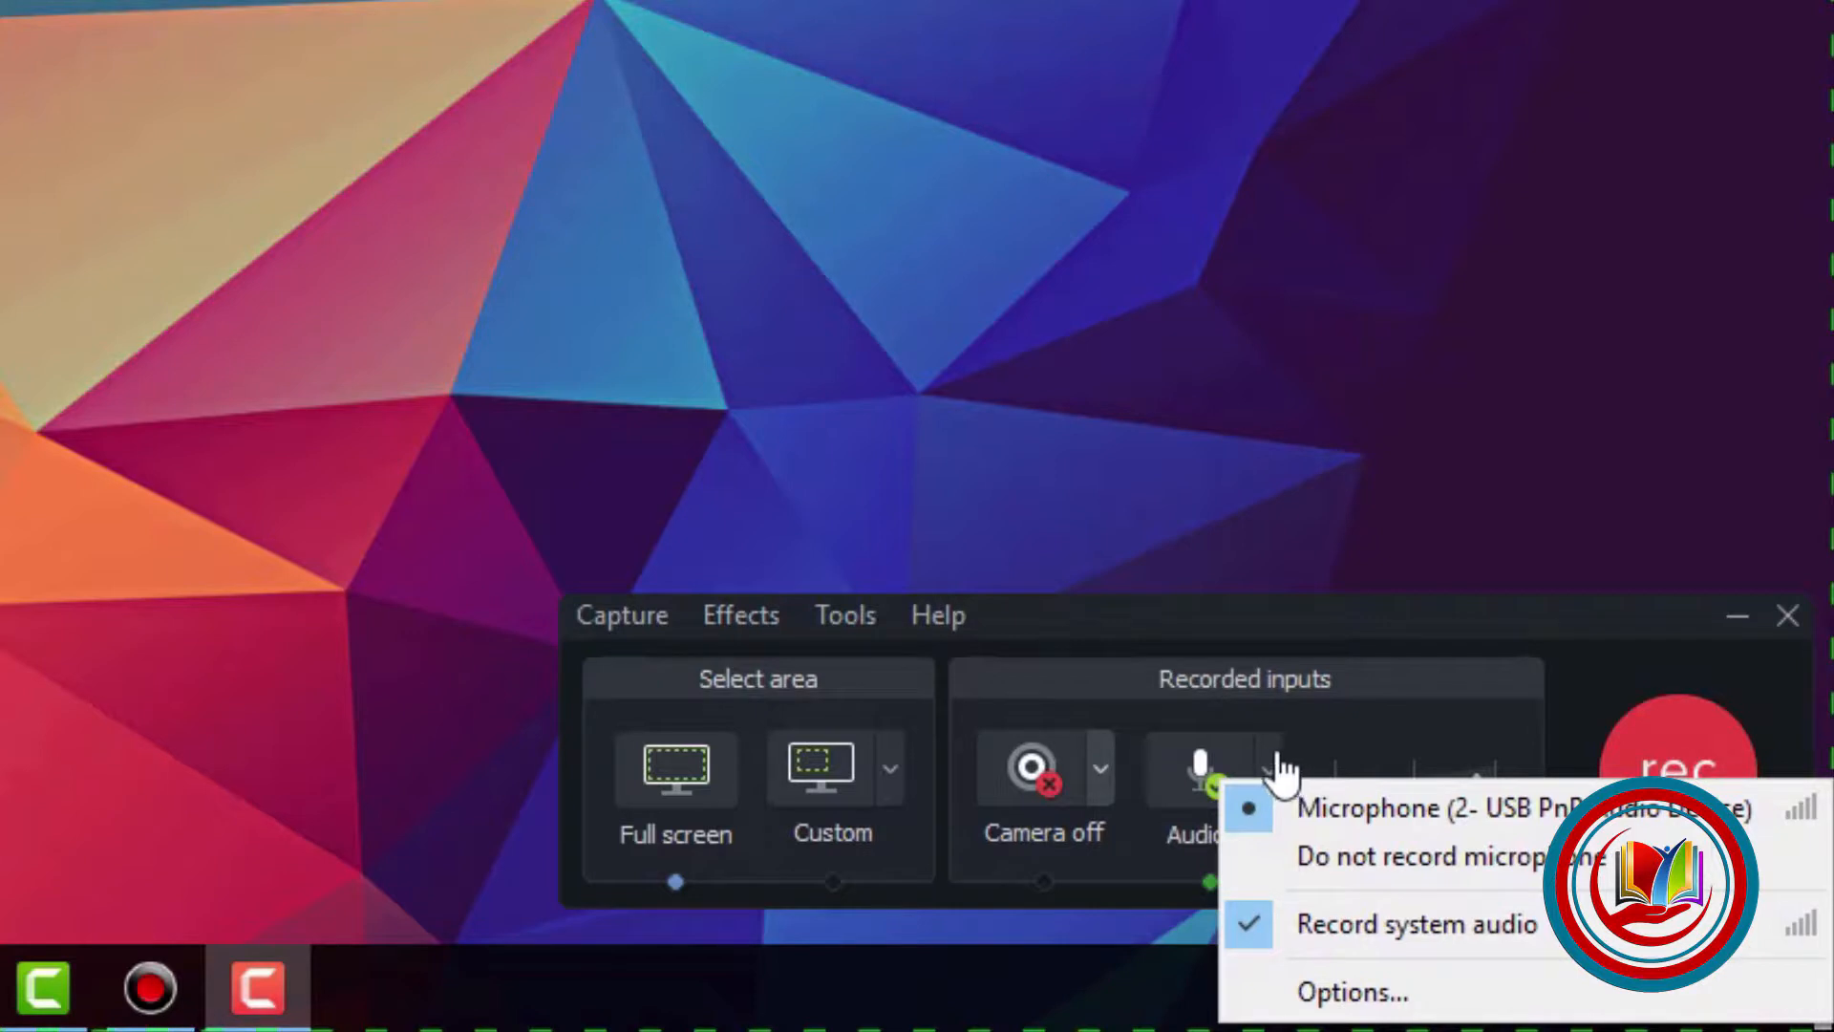
left_click(1275, 757)
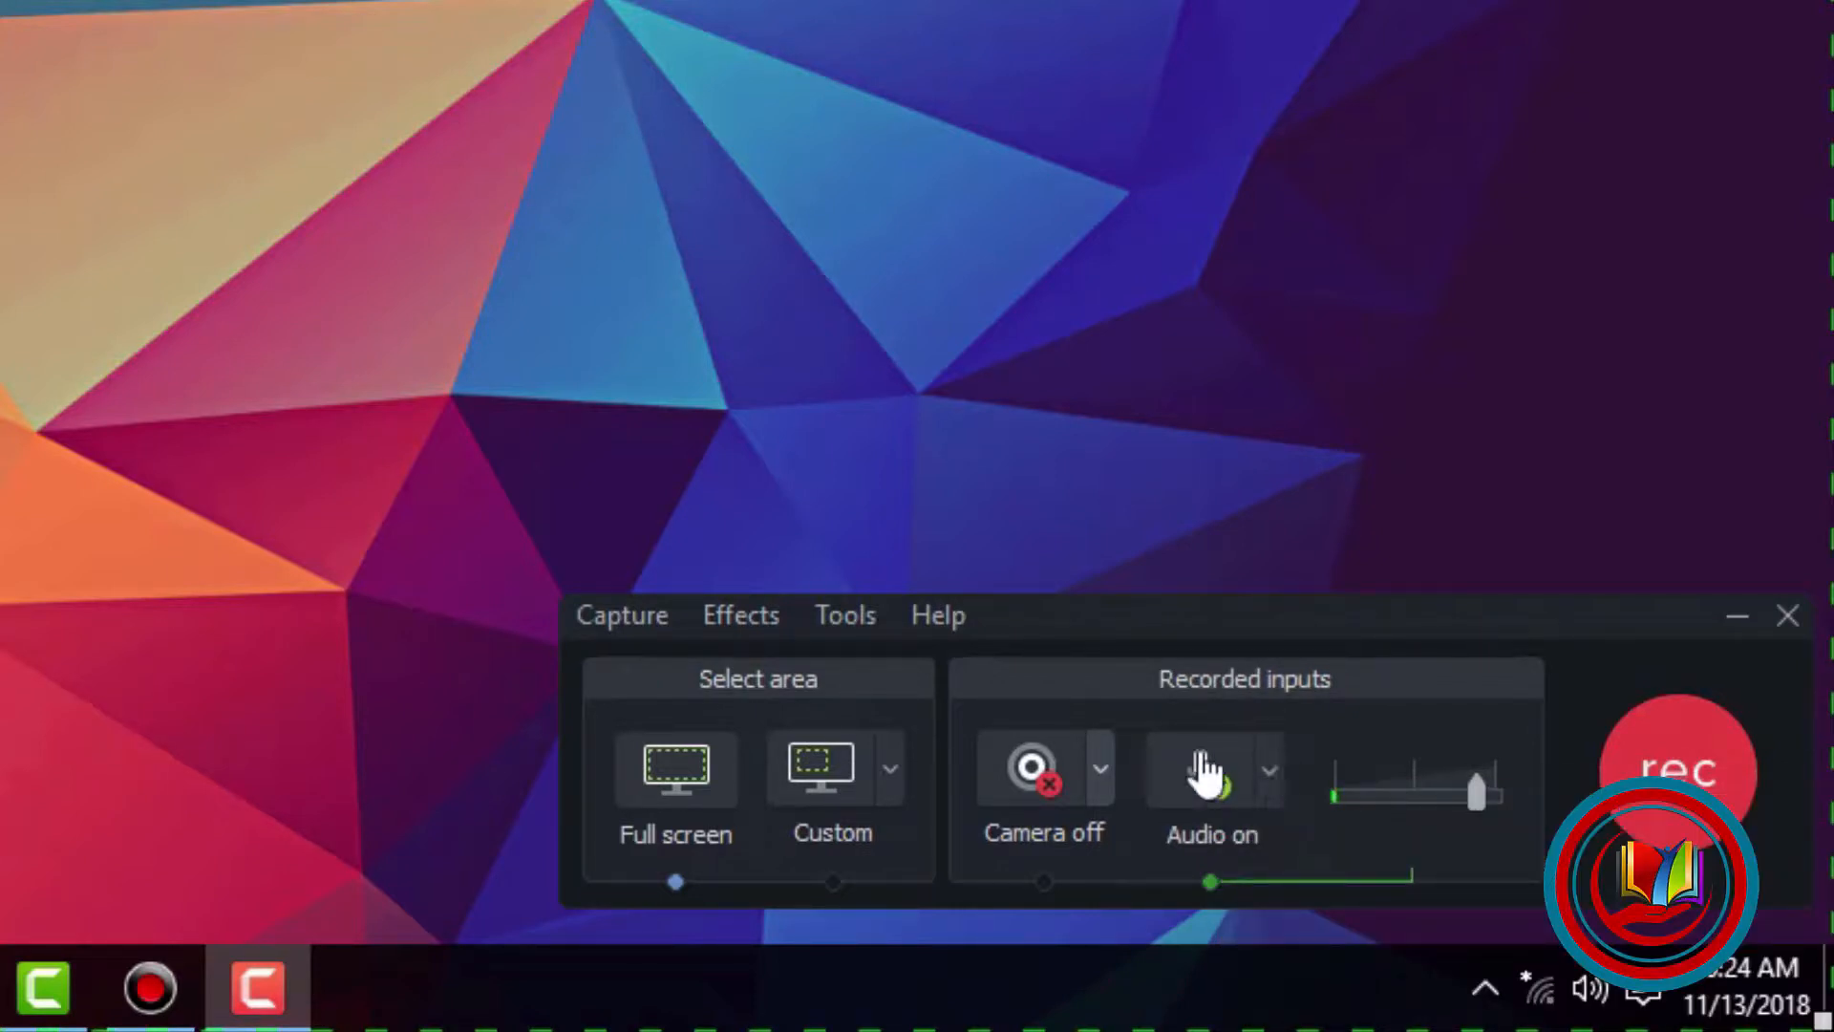
- Shrink the full-screen capture region to a custom area of about 1185 × 686
left_click(891, 770)
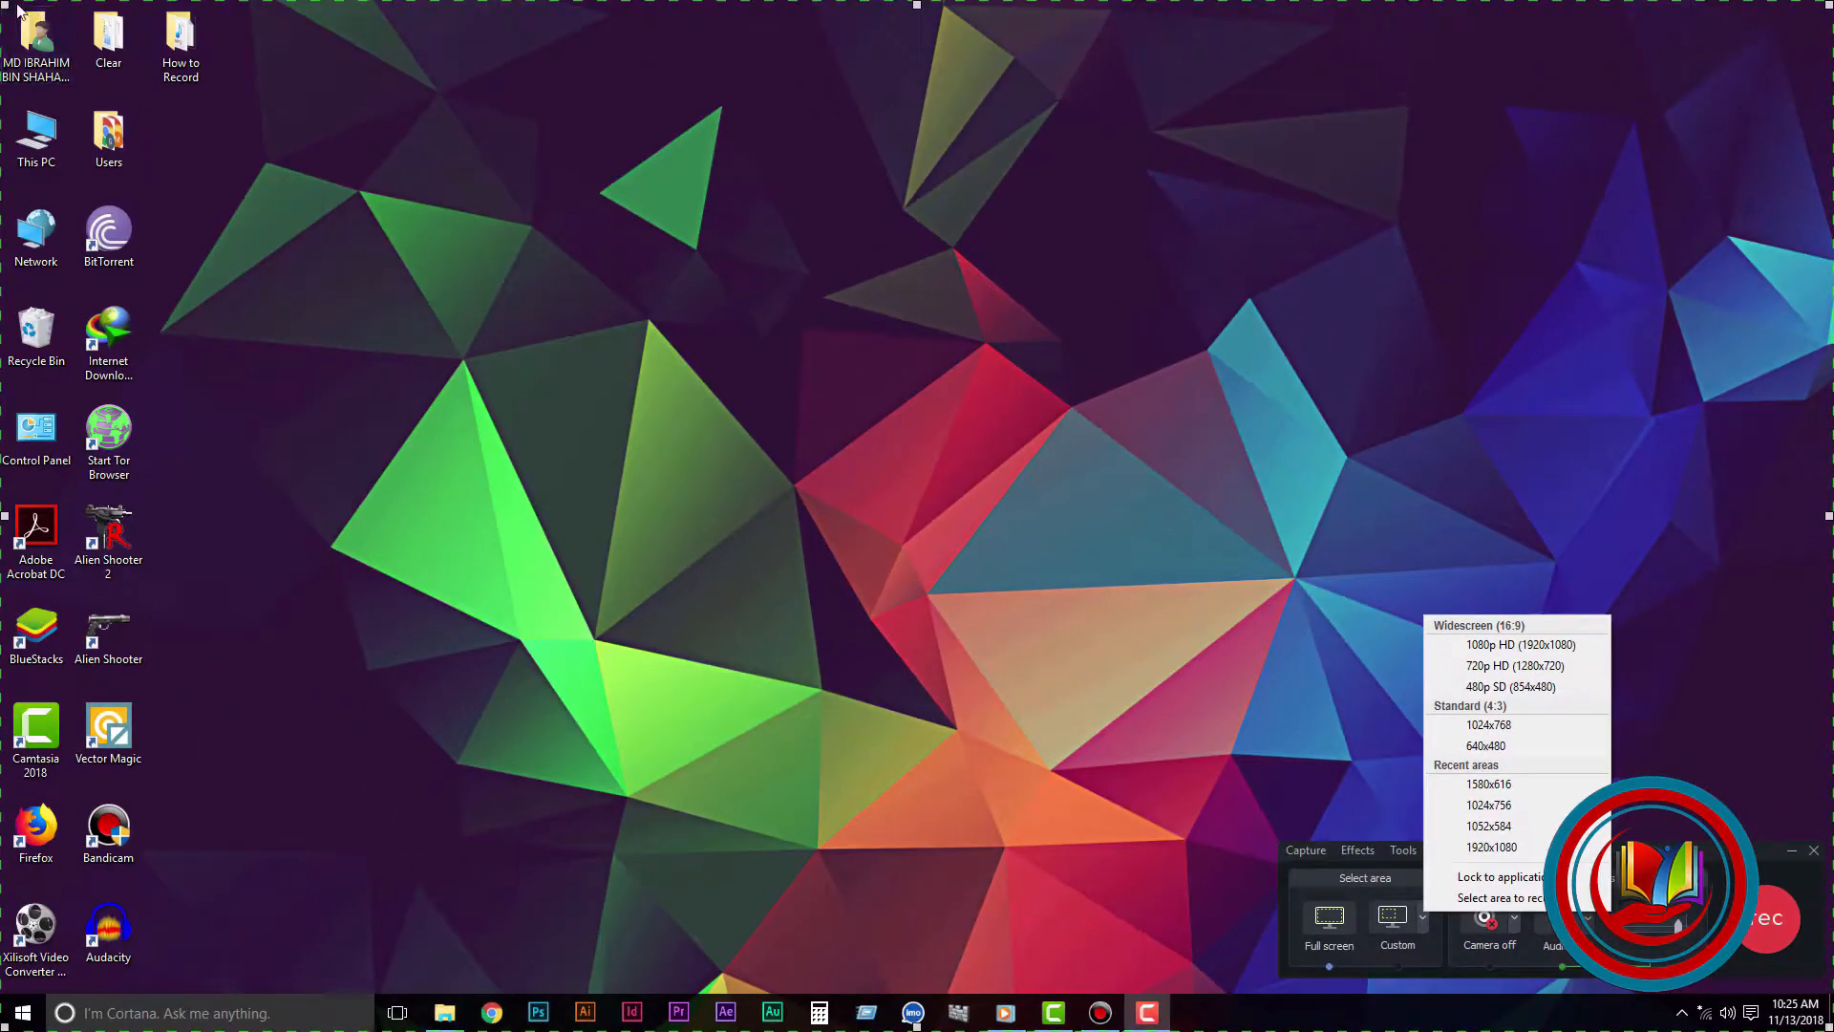
left_click(3, 9)
left_click_drag(3, 10, 244, 201)
left_click_drag(264, 306, 658, 448)
mouse_move(889, 716)
left_mouse_down()
mouse_move(736, 536)
mouse_move(857, 658)
left_mouse_up()
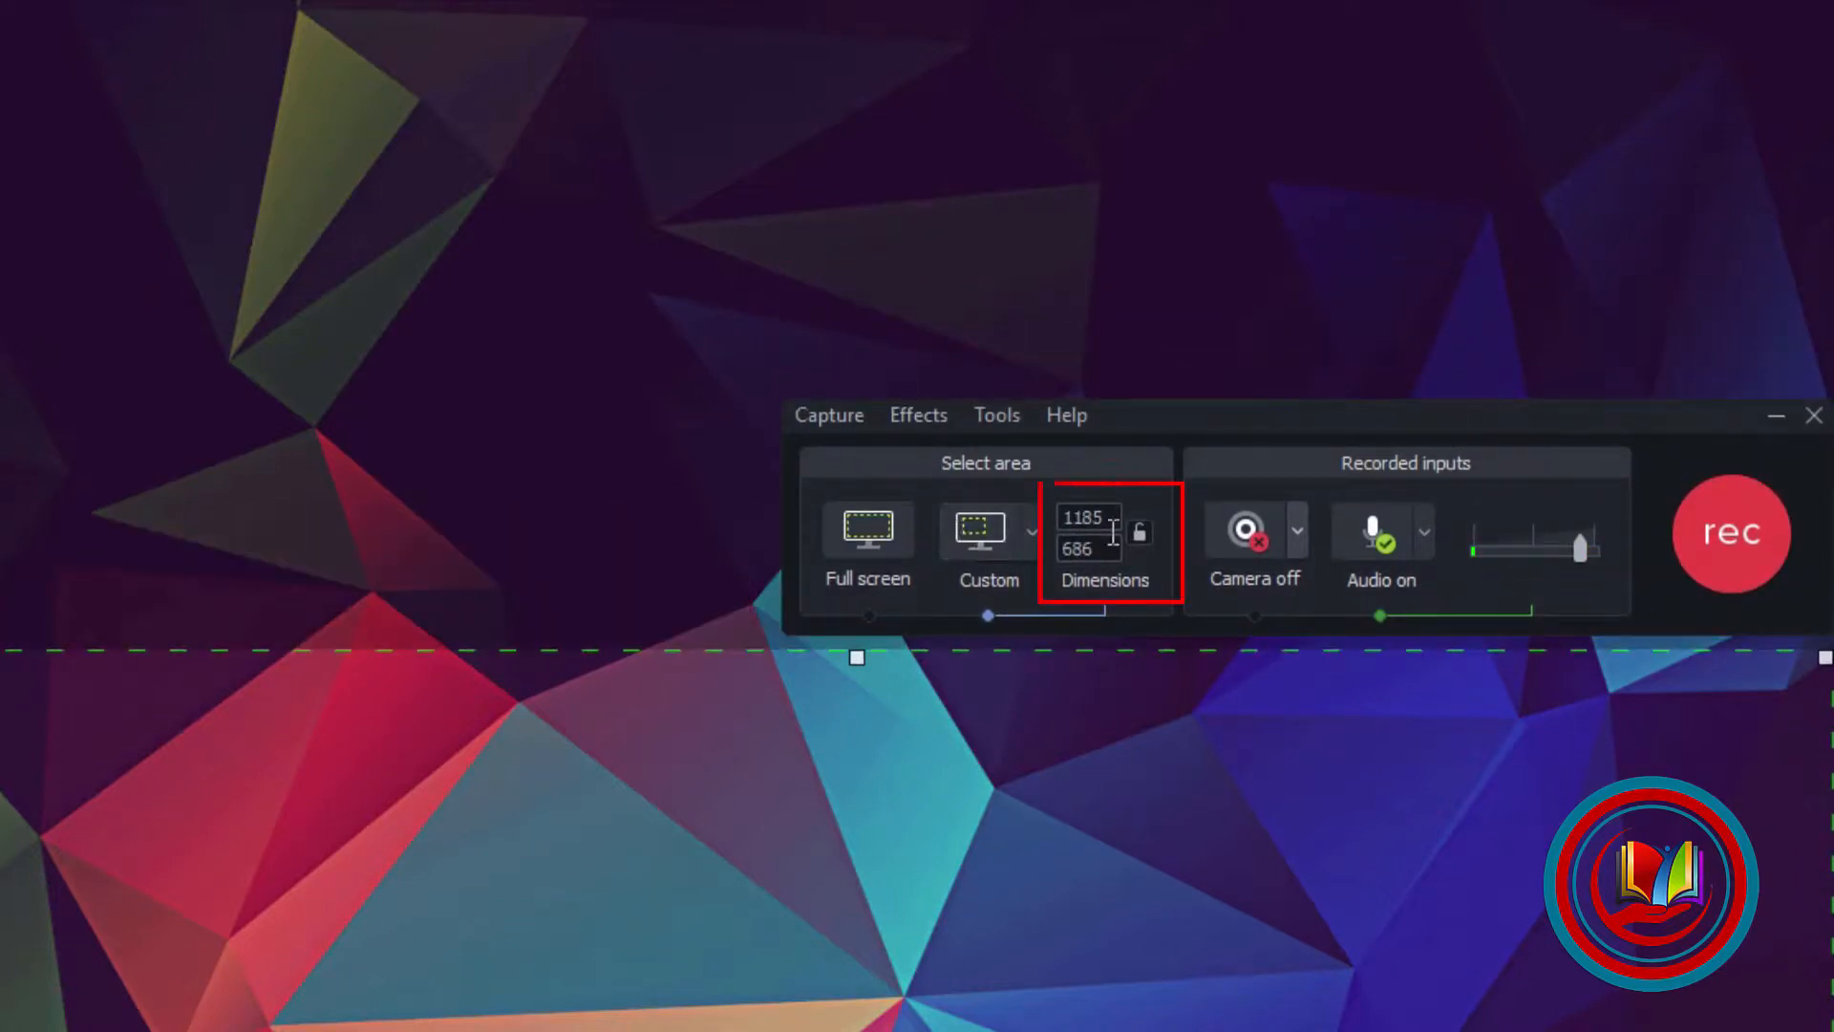
- Lock the capture area's aspect ratio and resize the region proportionally to about 1352 × 782
left_click(1140, 542)
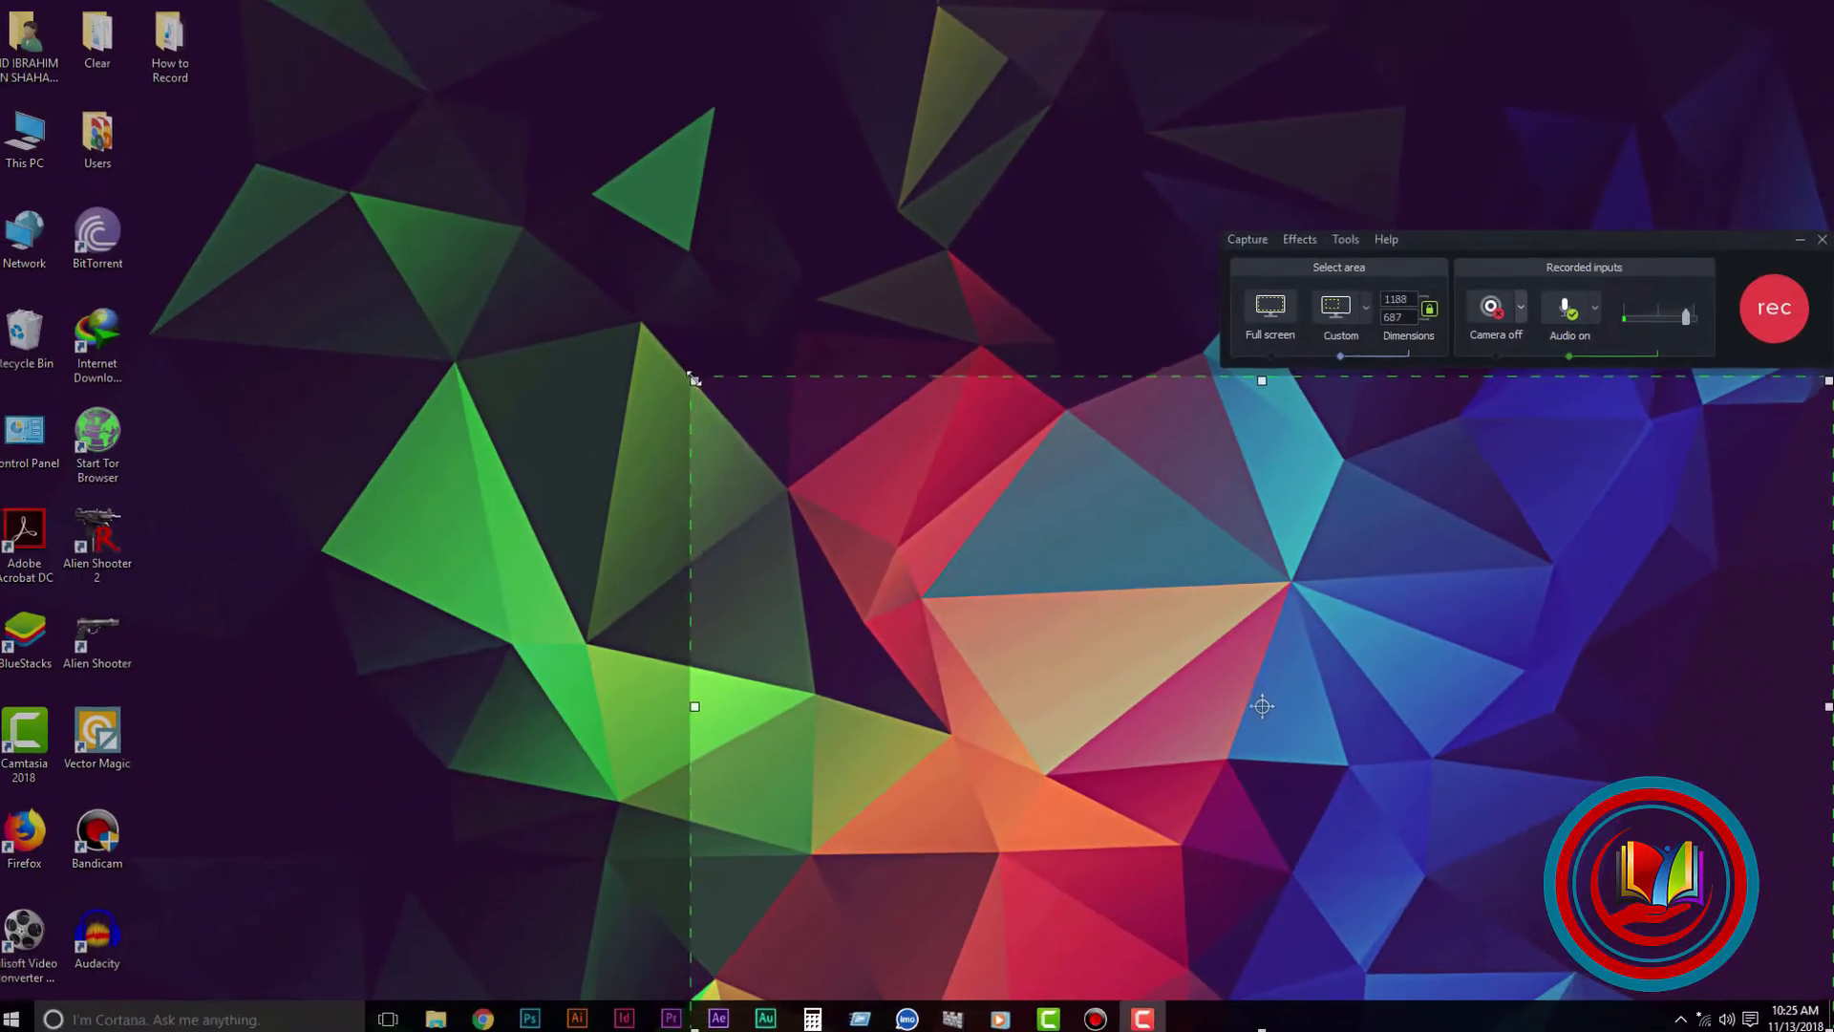
left_click_drag(704, 378, 876, 528)
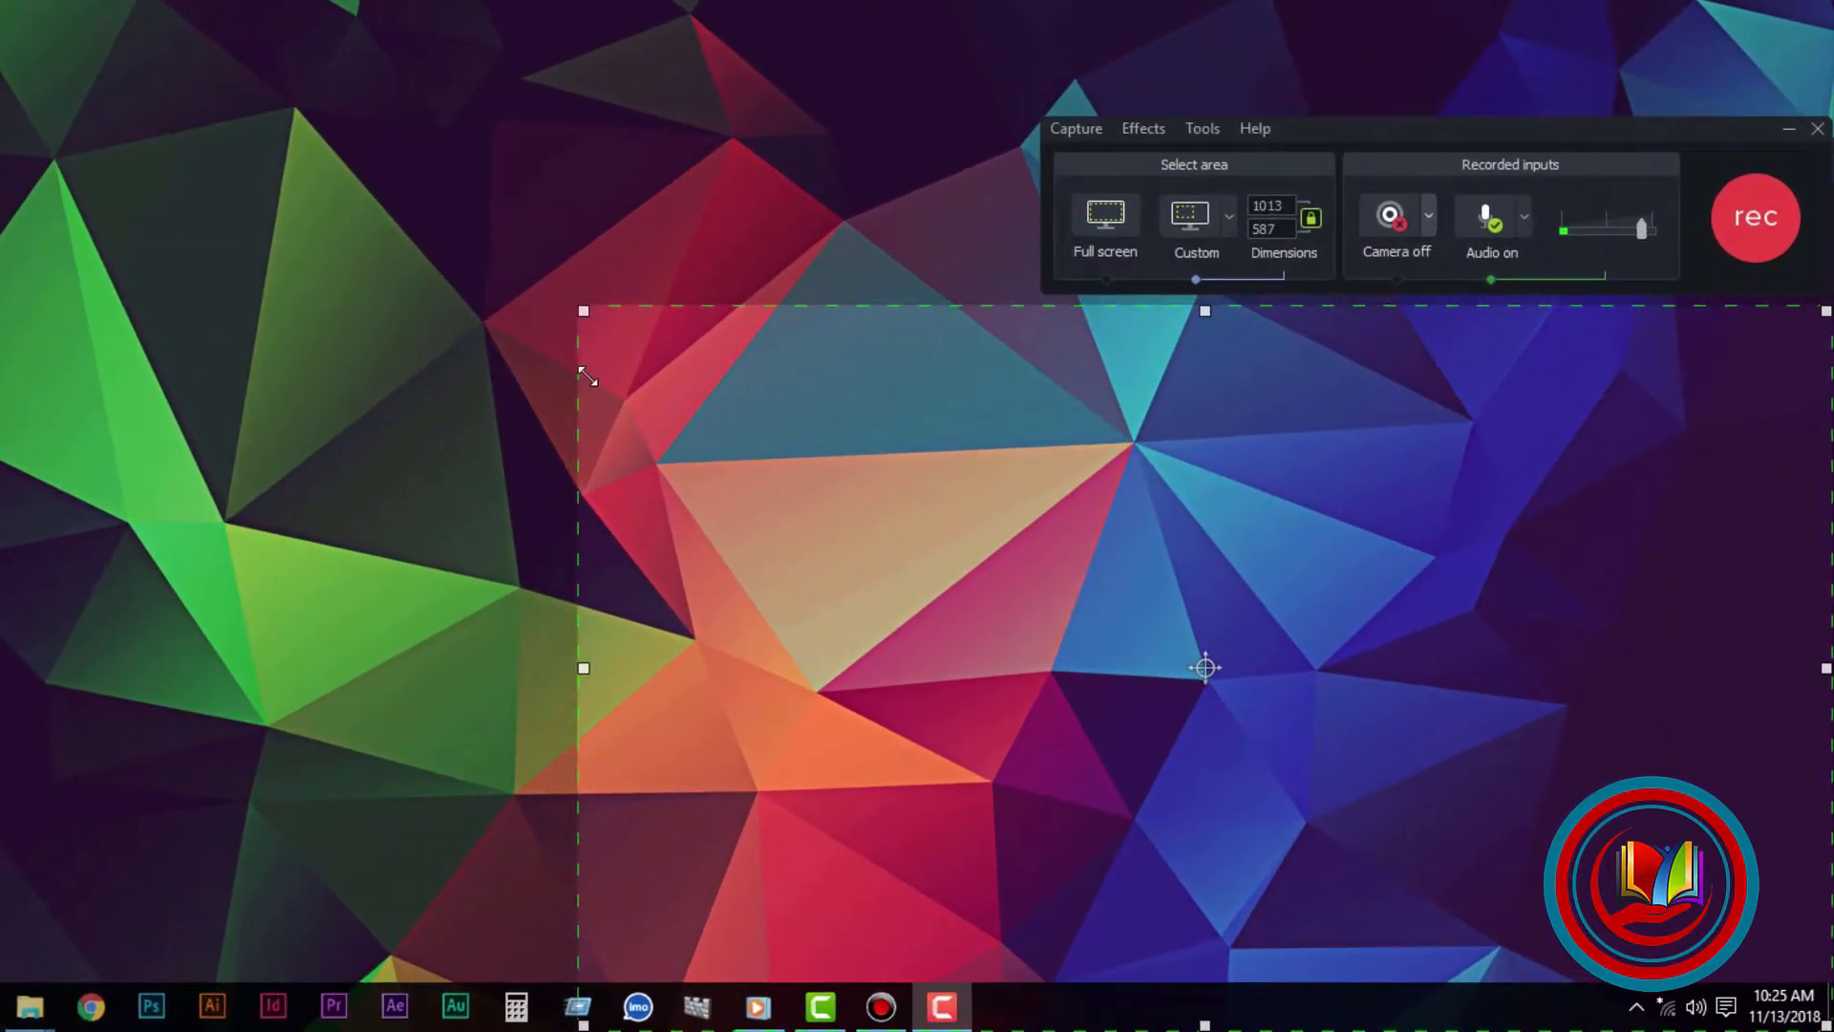
left_click_drag(588, 377, 135, 66)
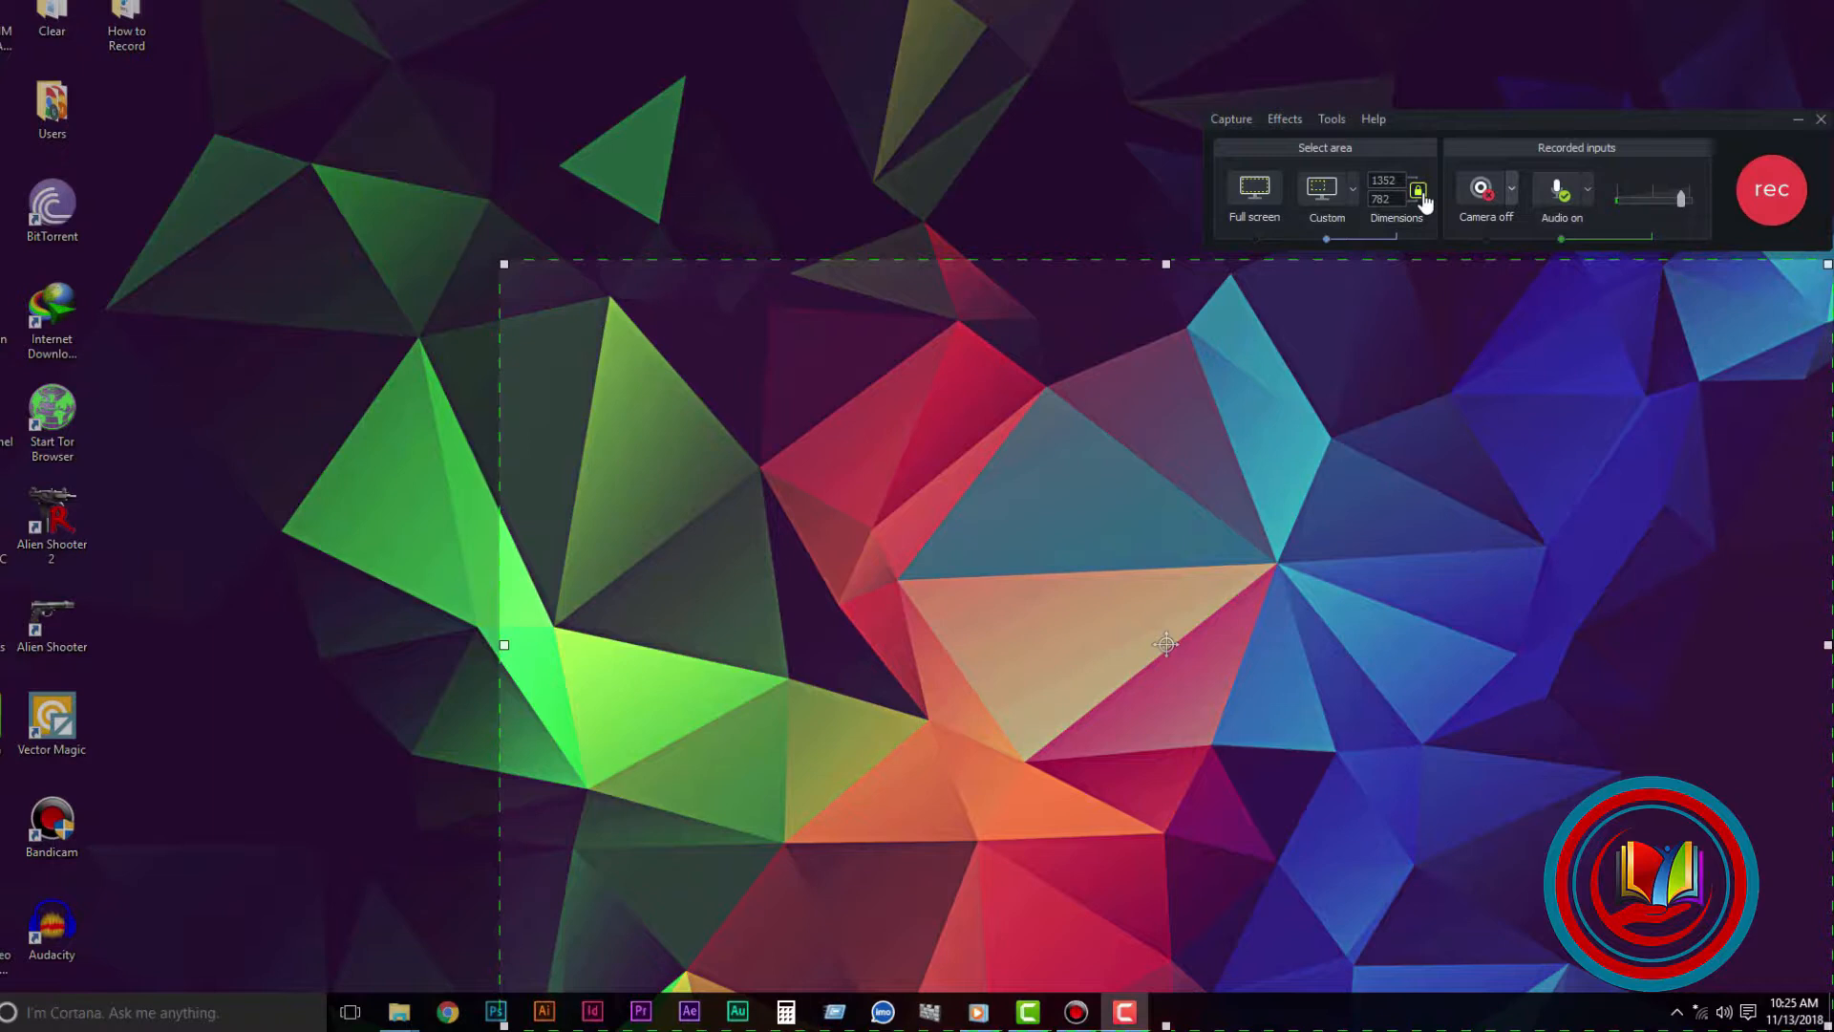
- Unlock the aspect ratio, widen the capture area to about 1407 × 782 and move it to the upper middle of the desktop
left_click(1419, 191)
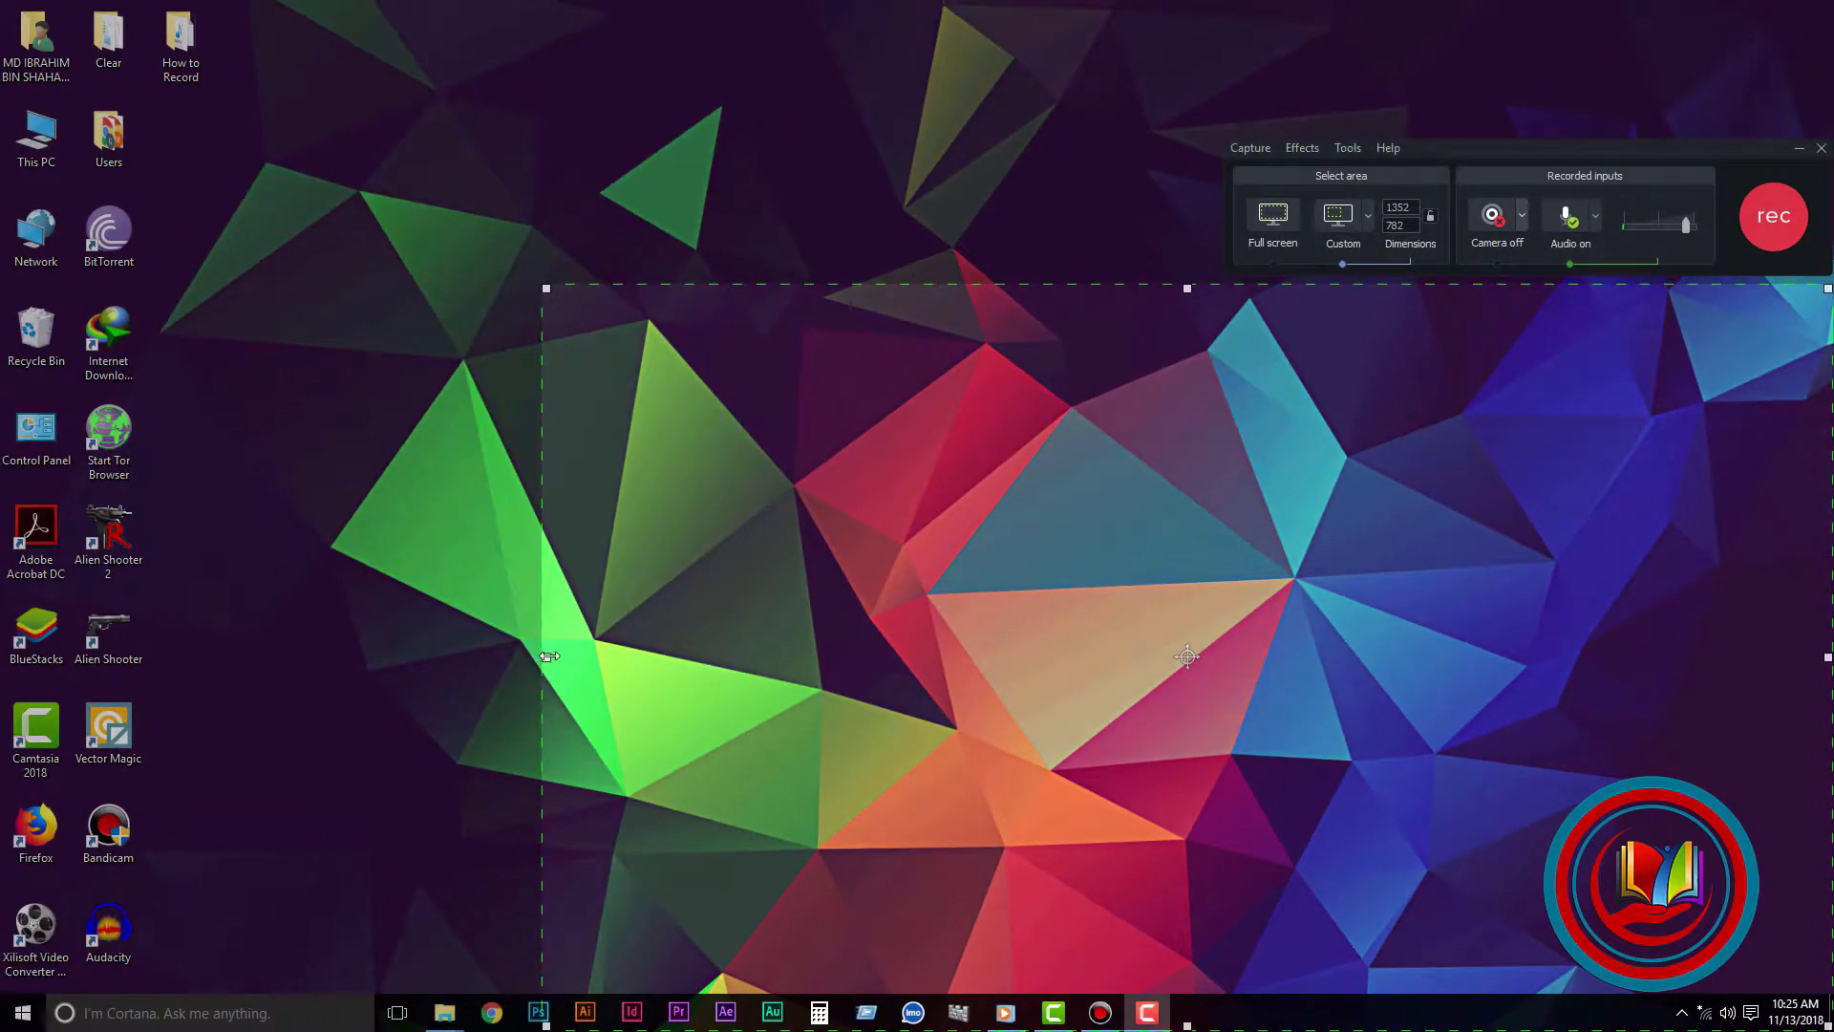
left_click_drag(541, 657, 492, 640)
left_click_drag(1158, 655, 966, 439)
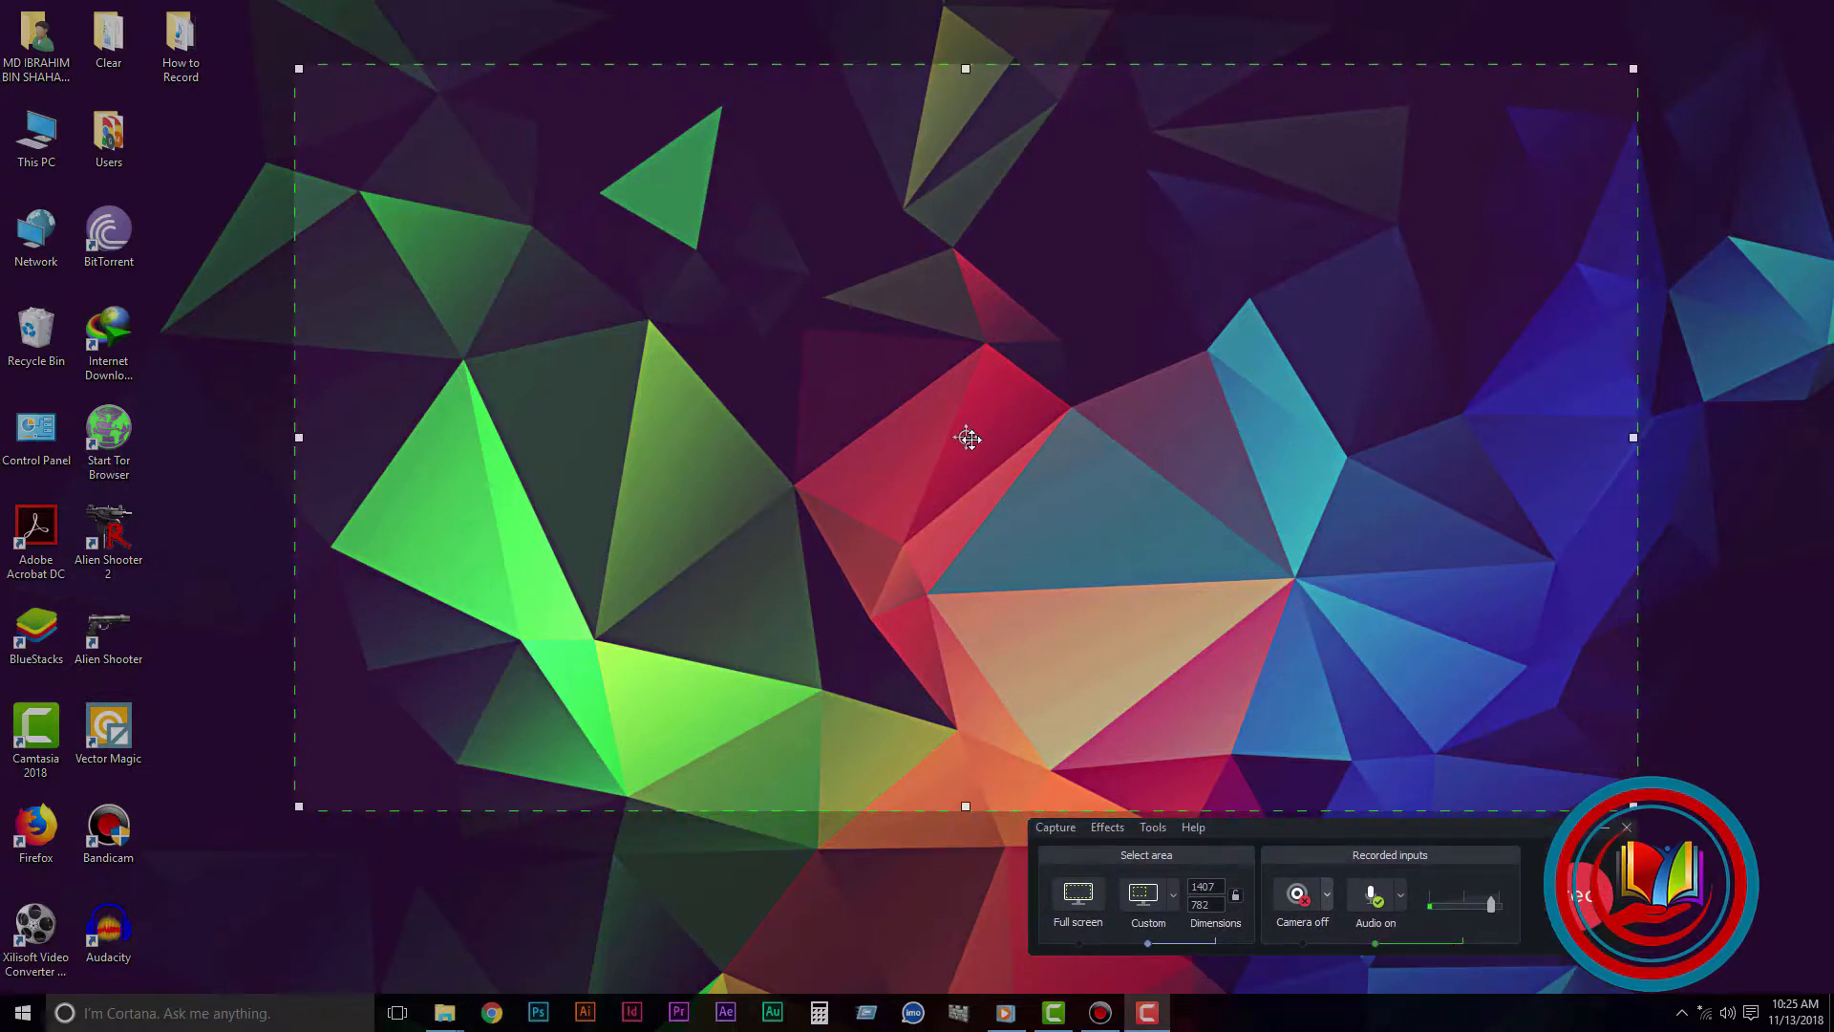
- Record the selected area for about 18 seconds and play back the first six seconds of the recording in the editor
left_click(1578, 895)
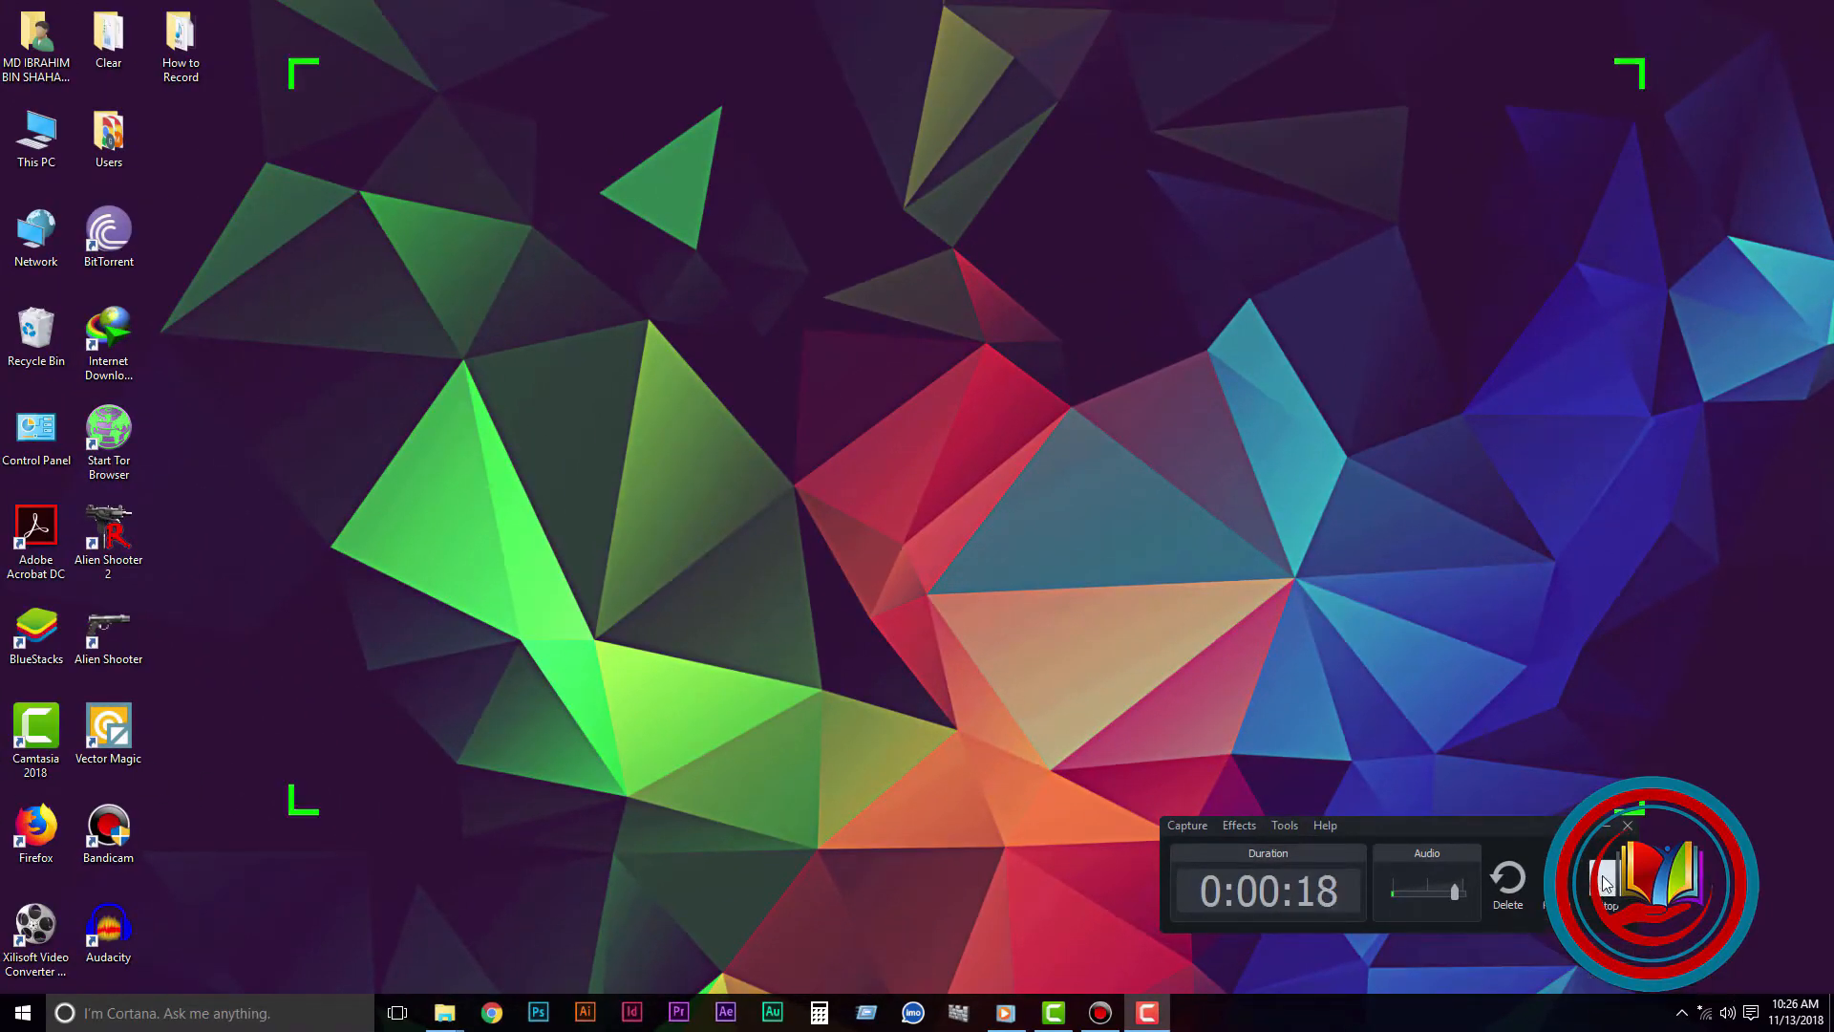
left_click(1605, 884)
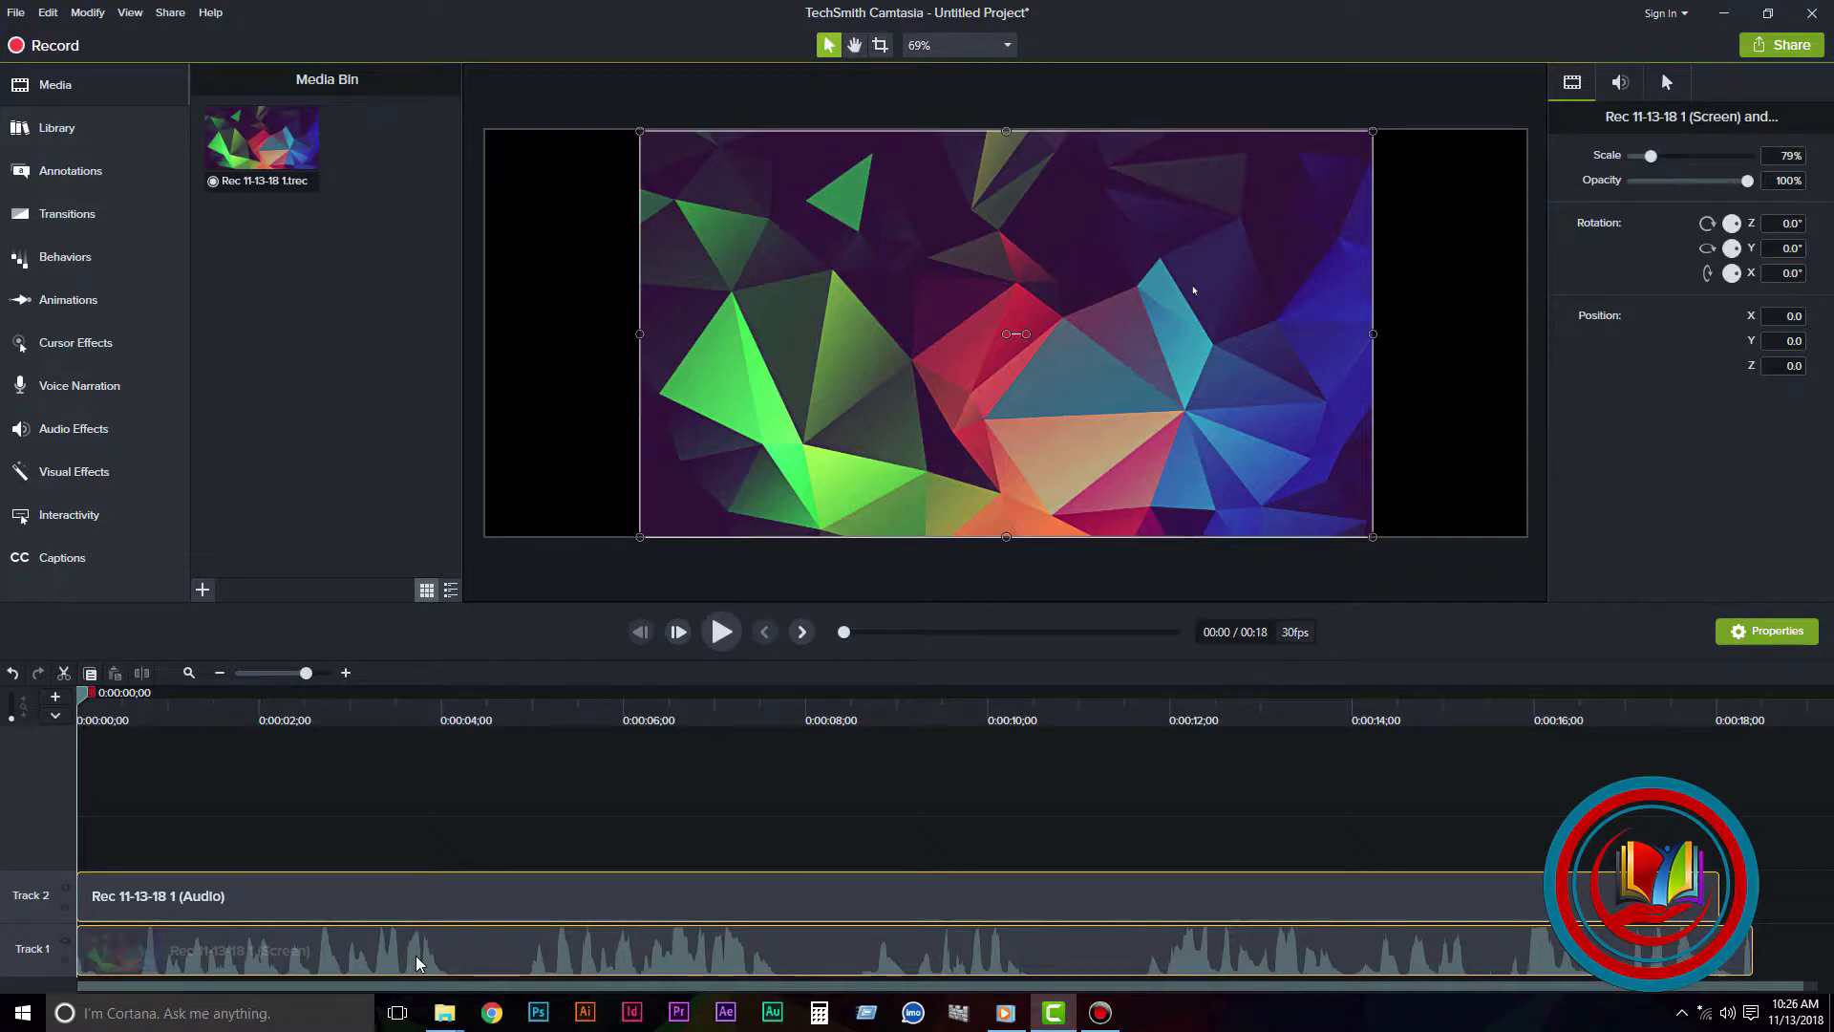
left_click(721, 633)
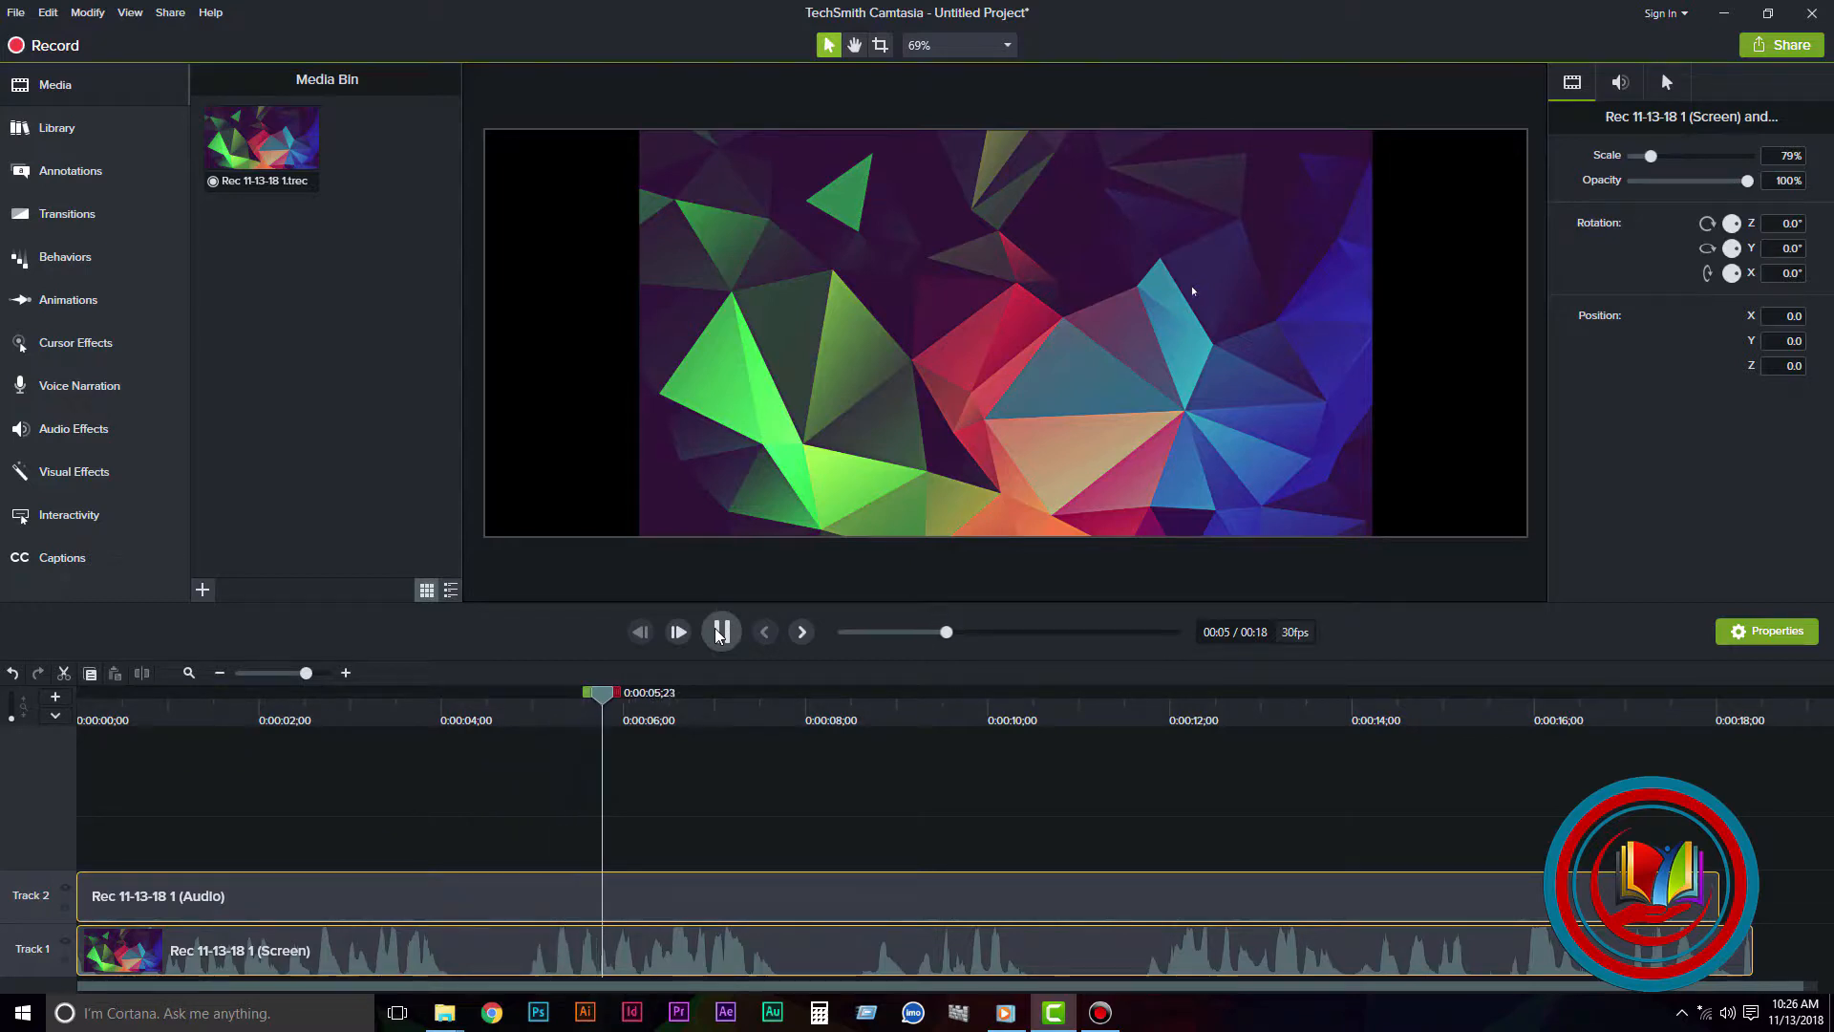
left_click(722, 632)
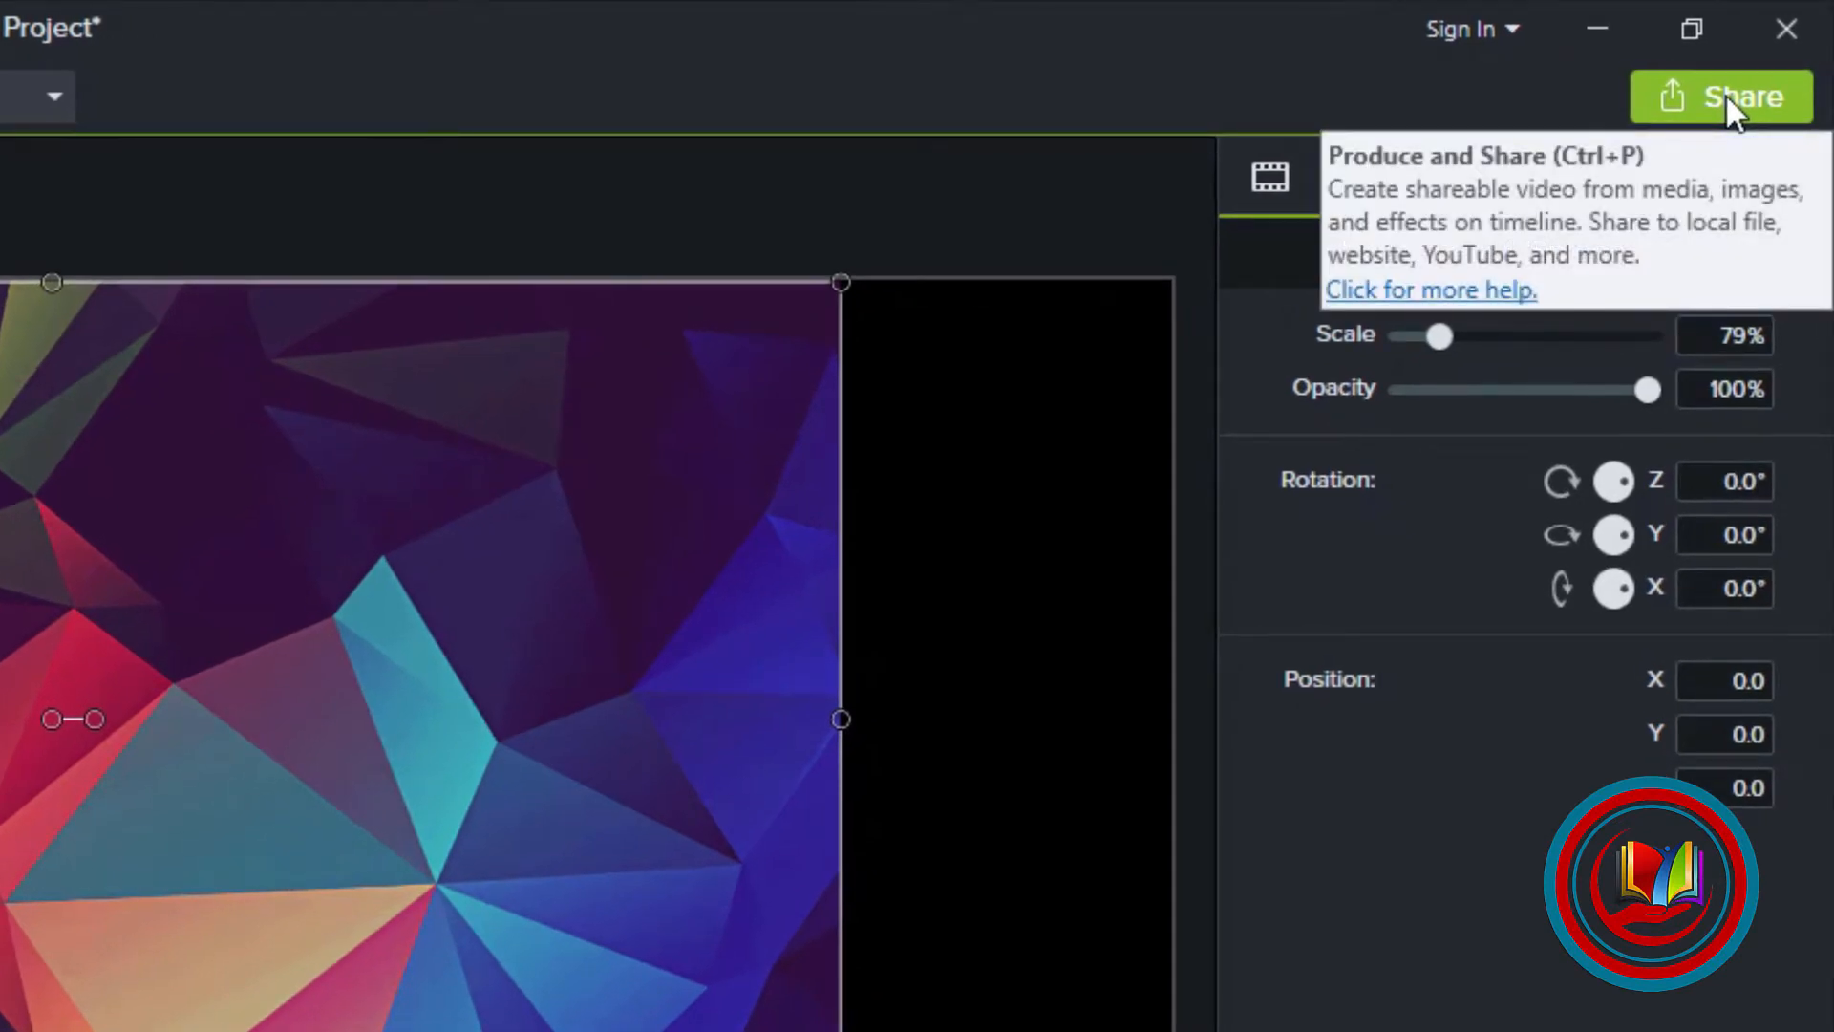
- Start producing the video to a local file with custom production settings in the MP4 - Smart Player (HTML5) format
left_click(1725, 93)
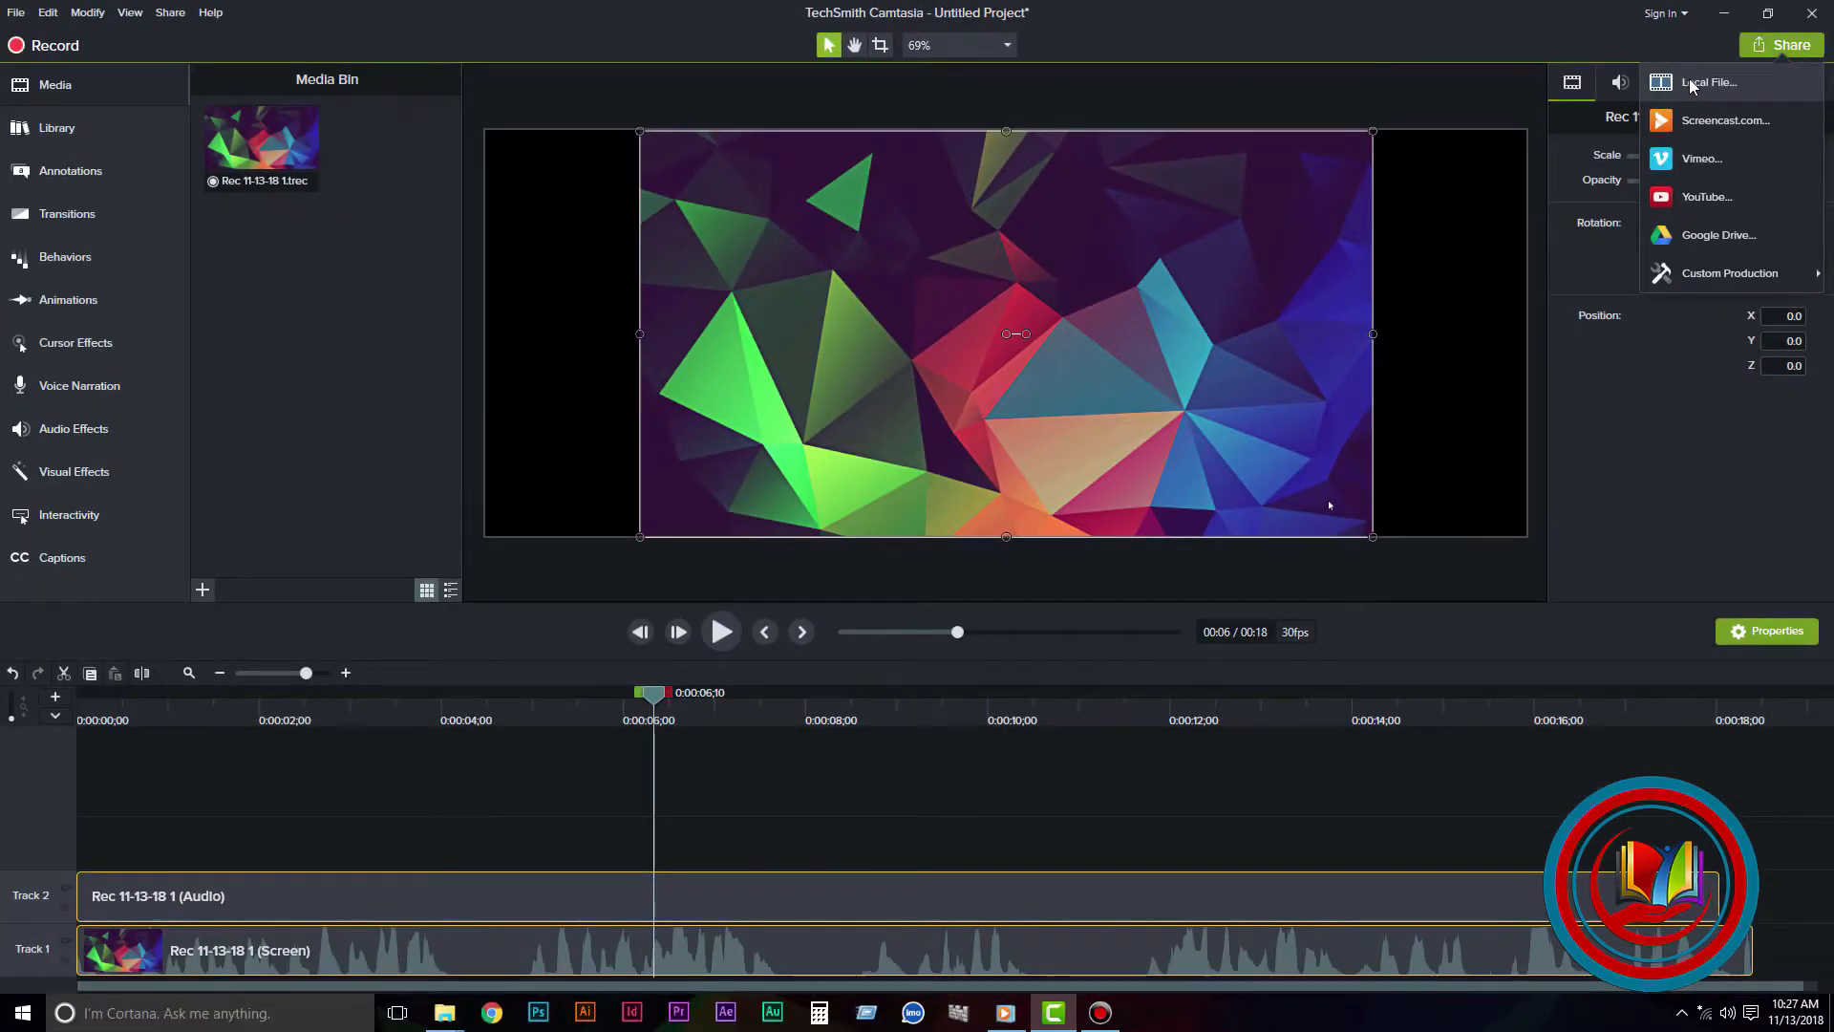
left_click(1691, 84)
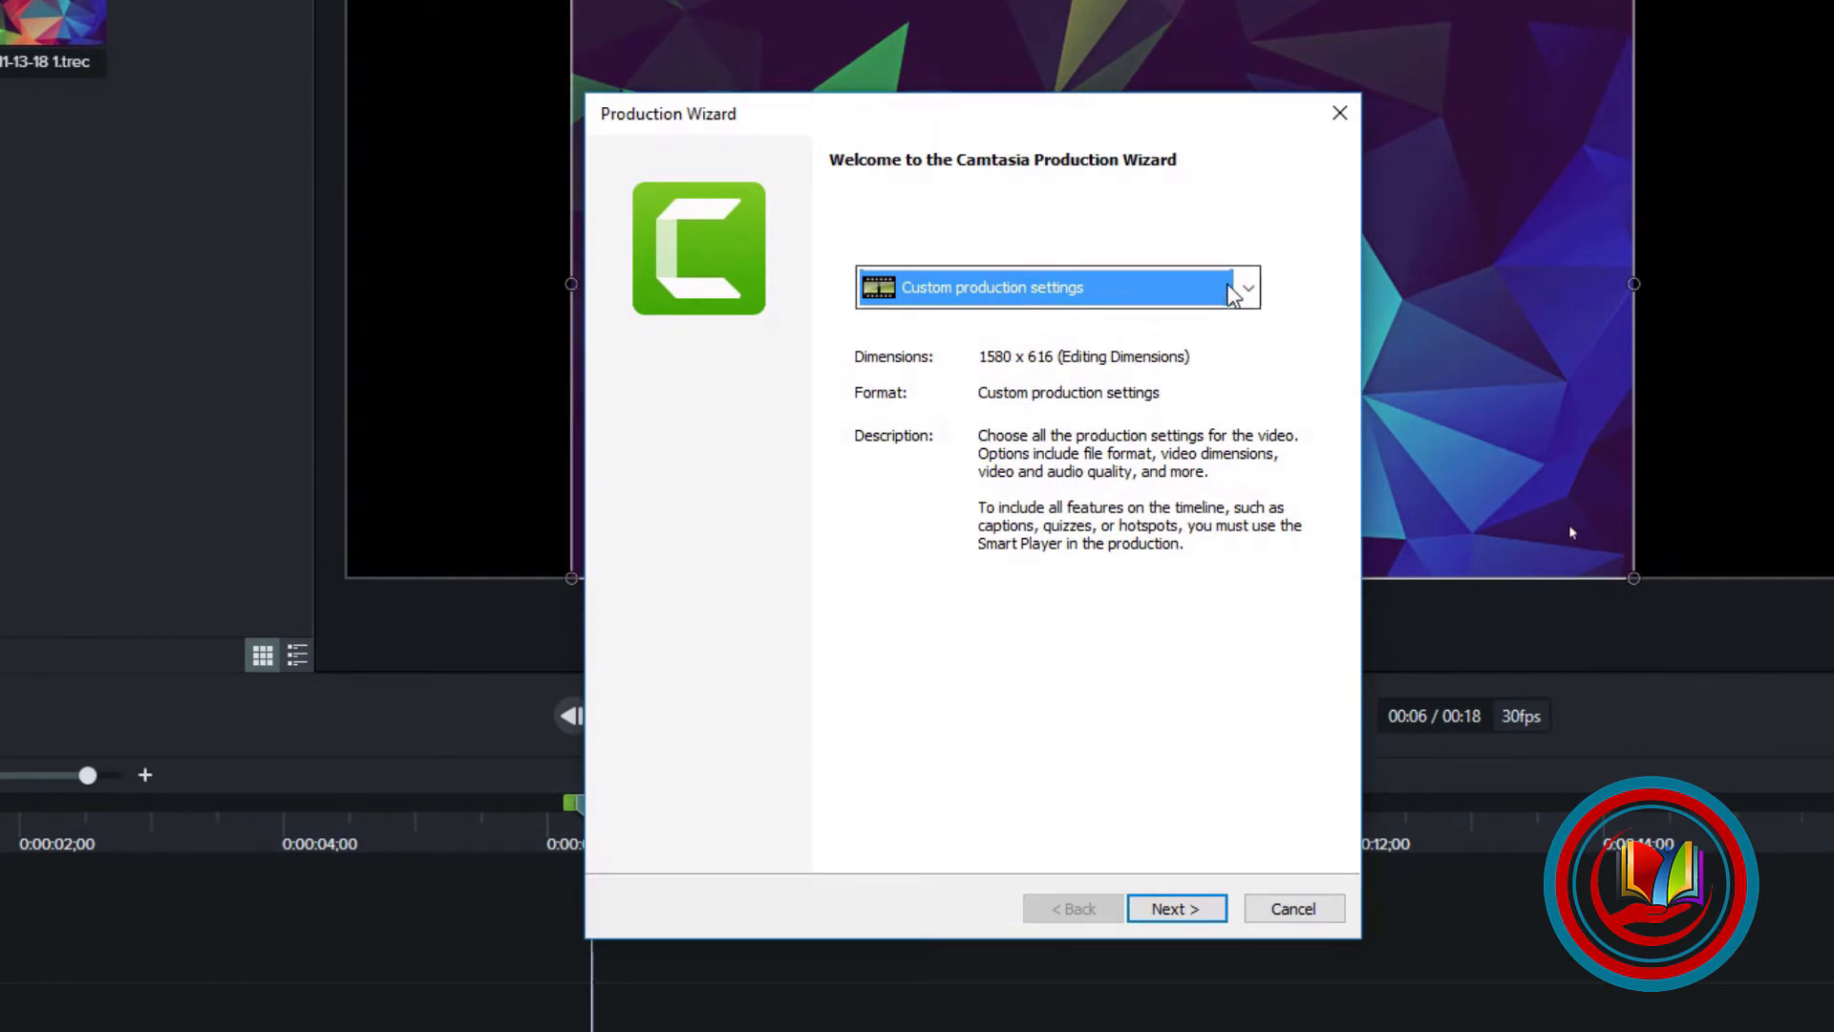
left_click(1242, 289)
left_click(1188, 824)
left_click(1210, 911)
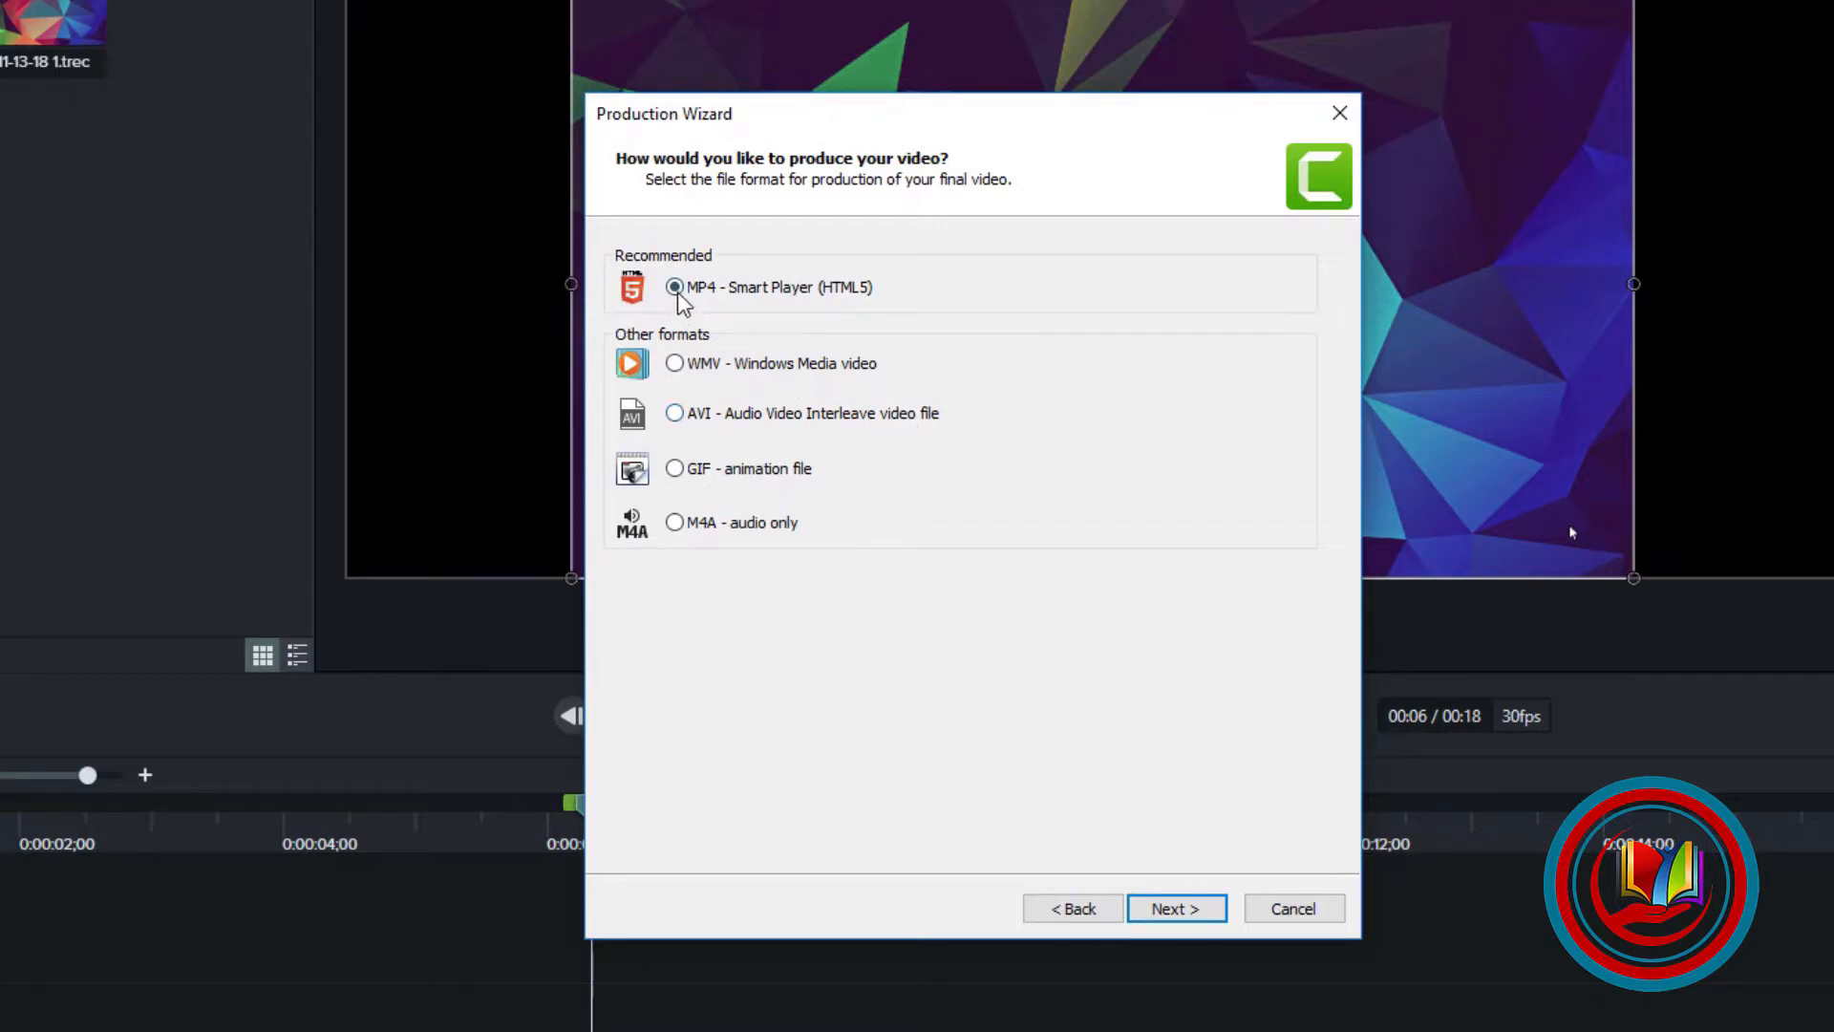
left_click(1178, 911)
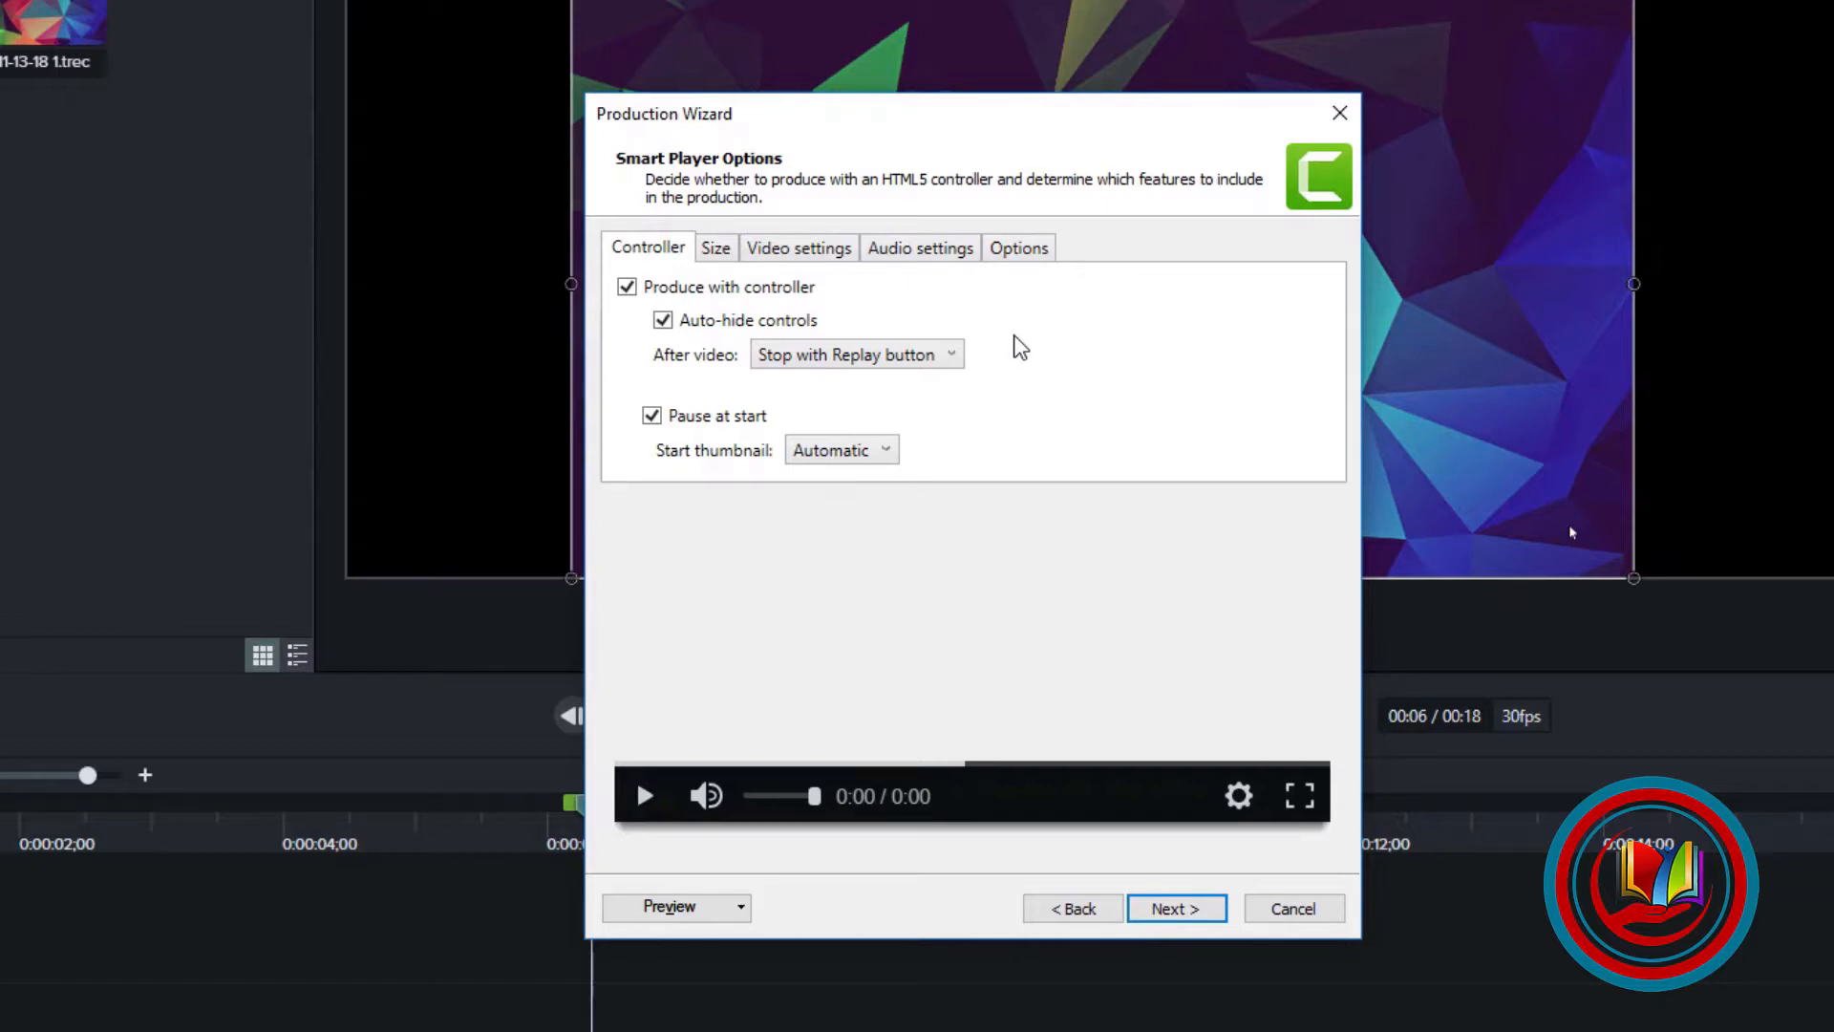
- Accept the default Smart Player options, view the video information fields without filling them in, and proceed to the output settings
left_click(1202, 919)
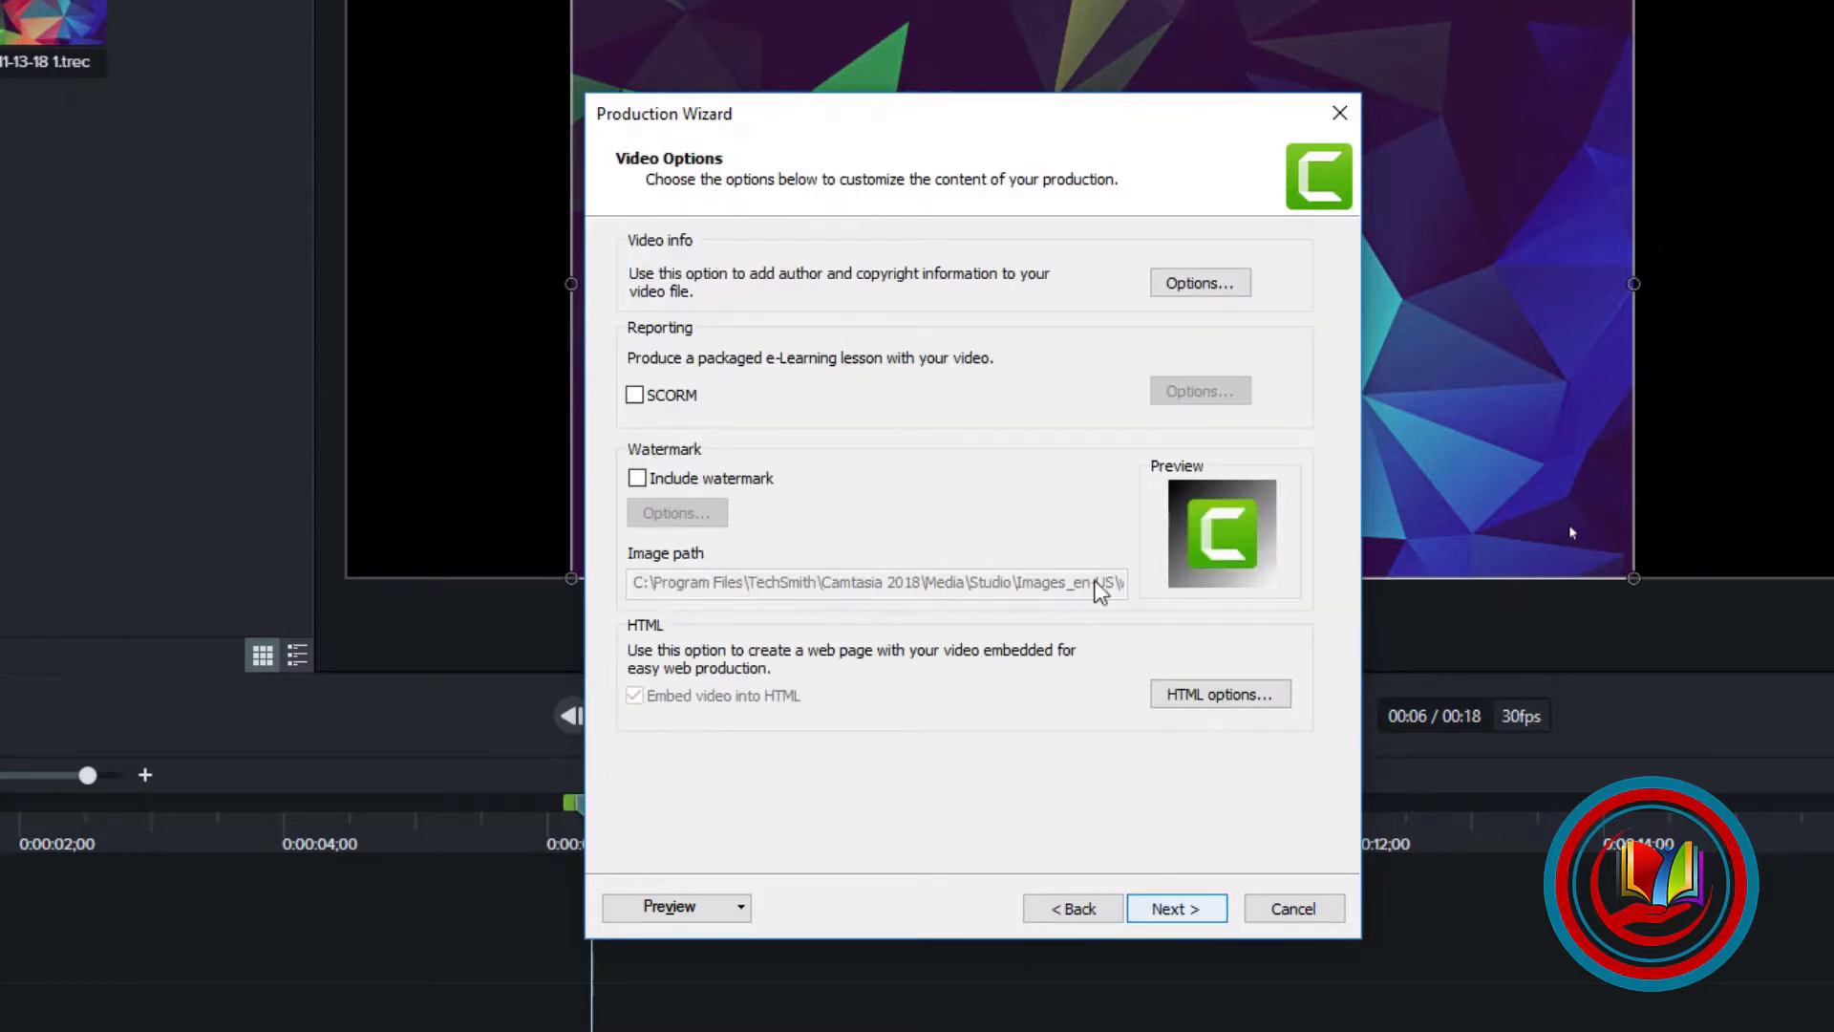
left_click(1201, 283)
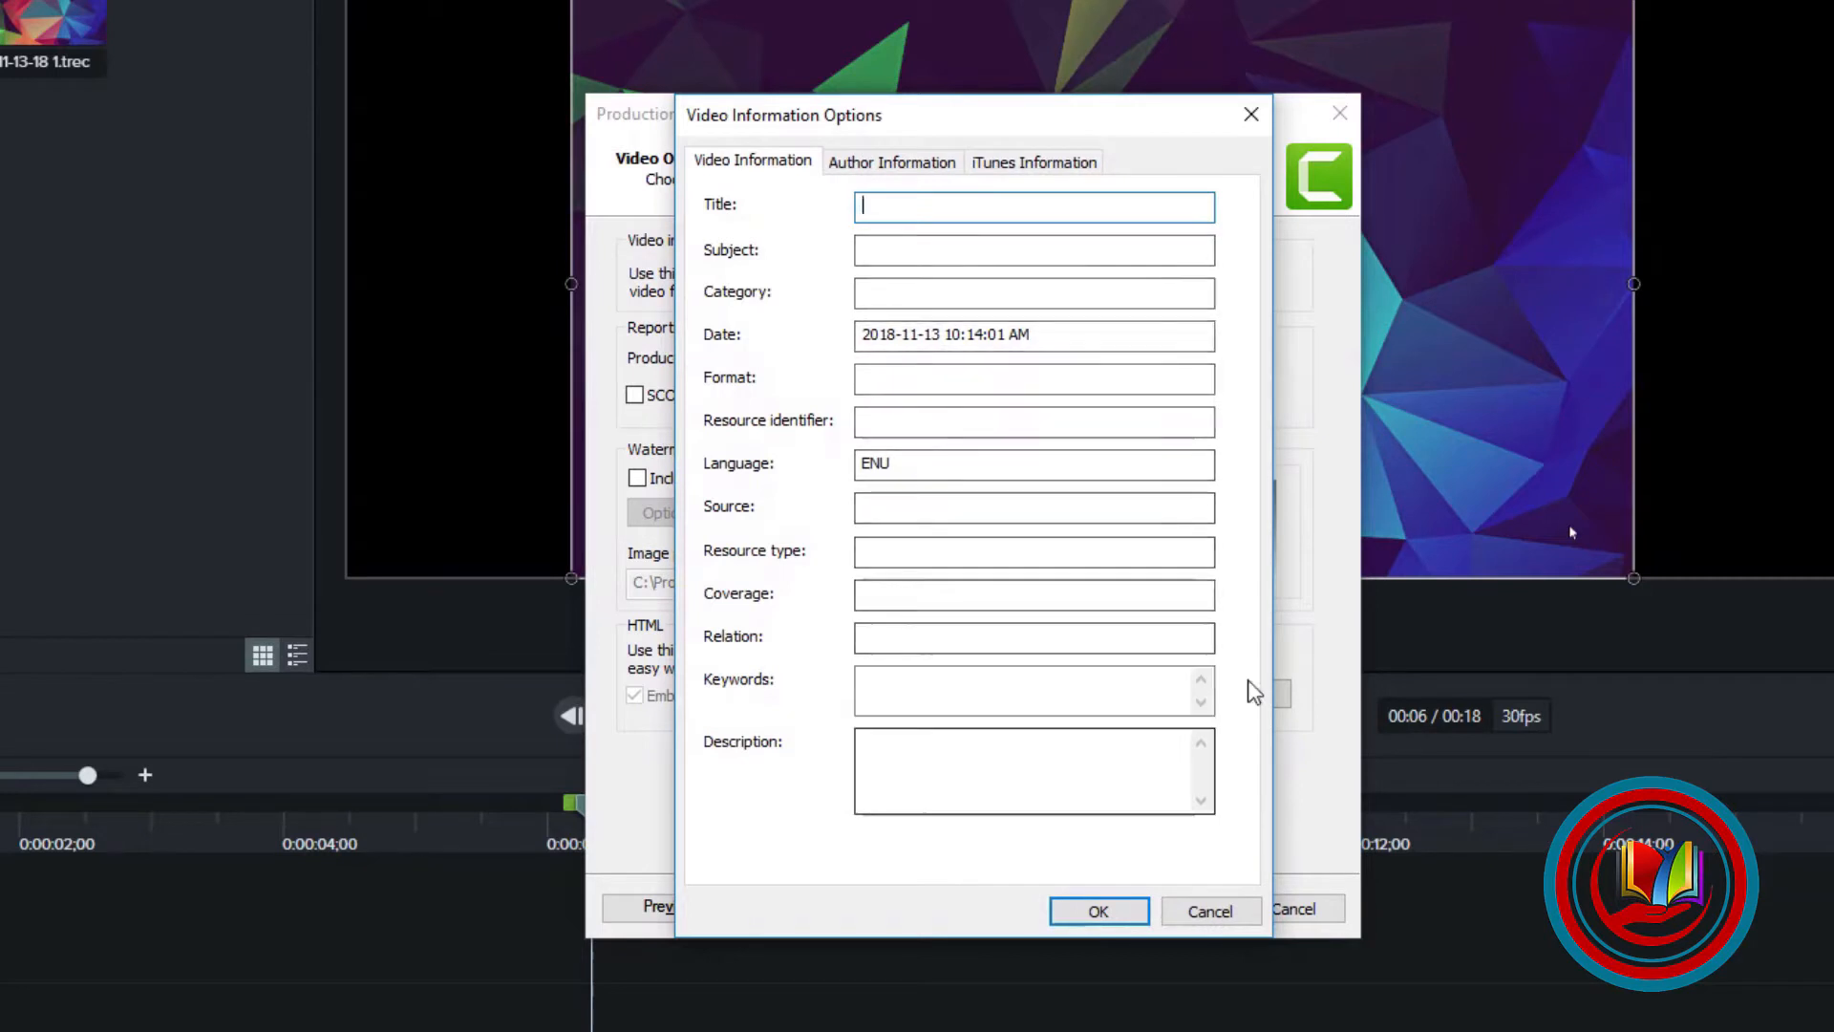
left_click(1252, 116)
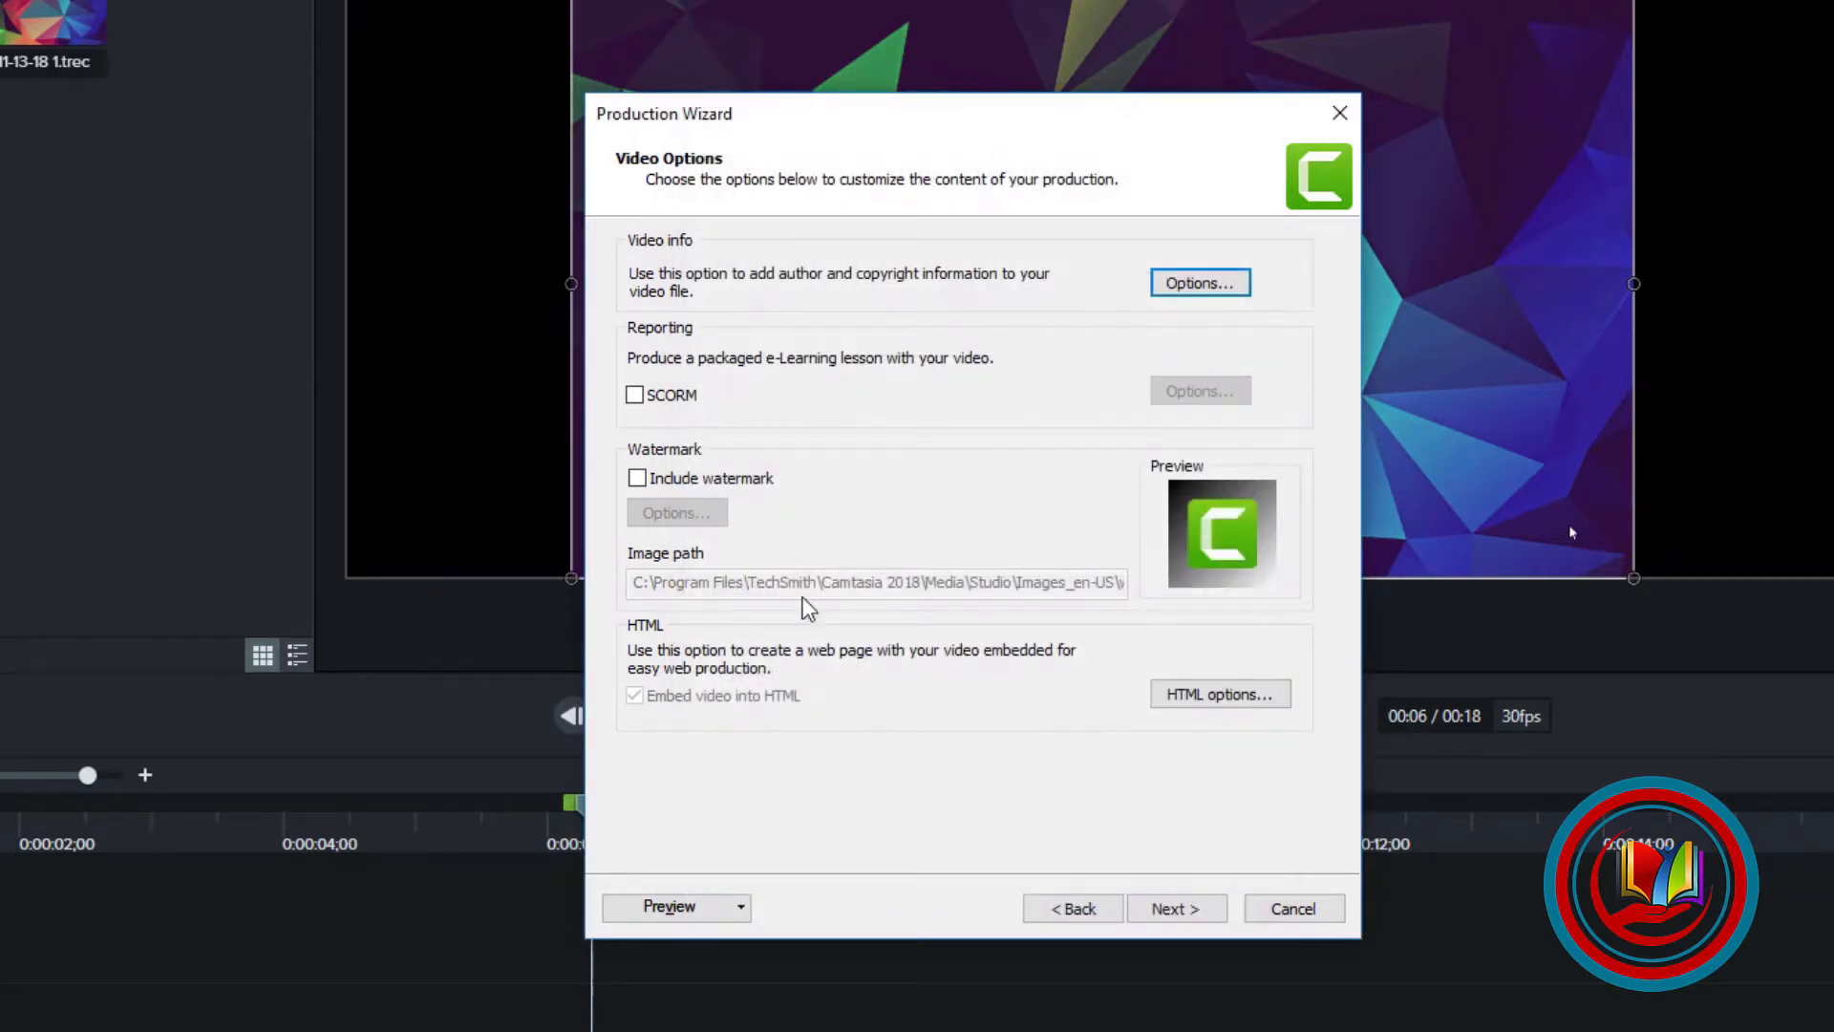
left_click(1189, 920)
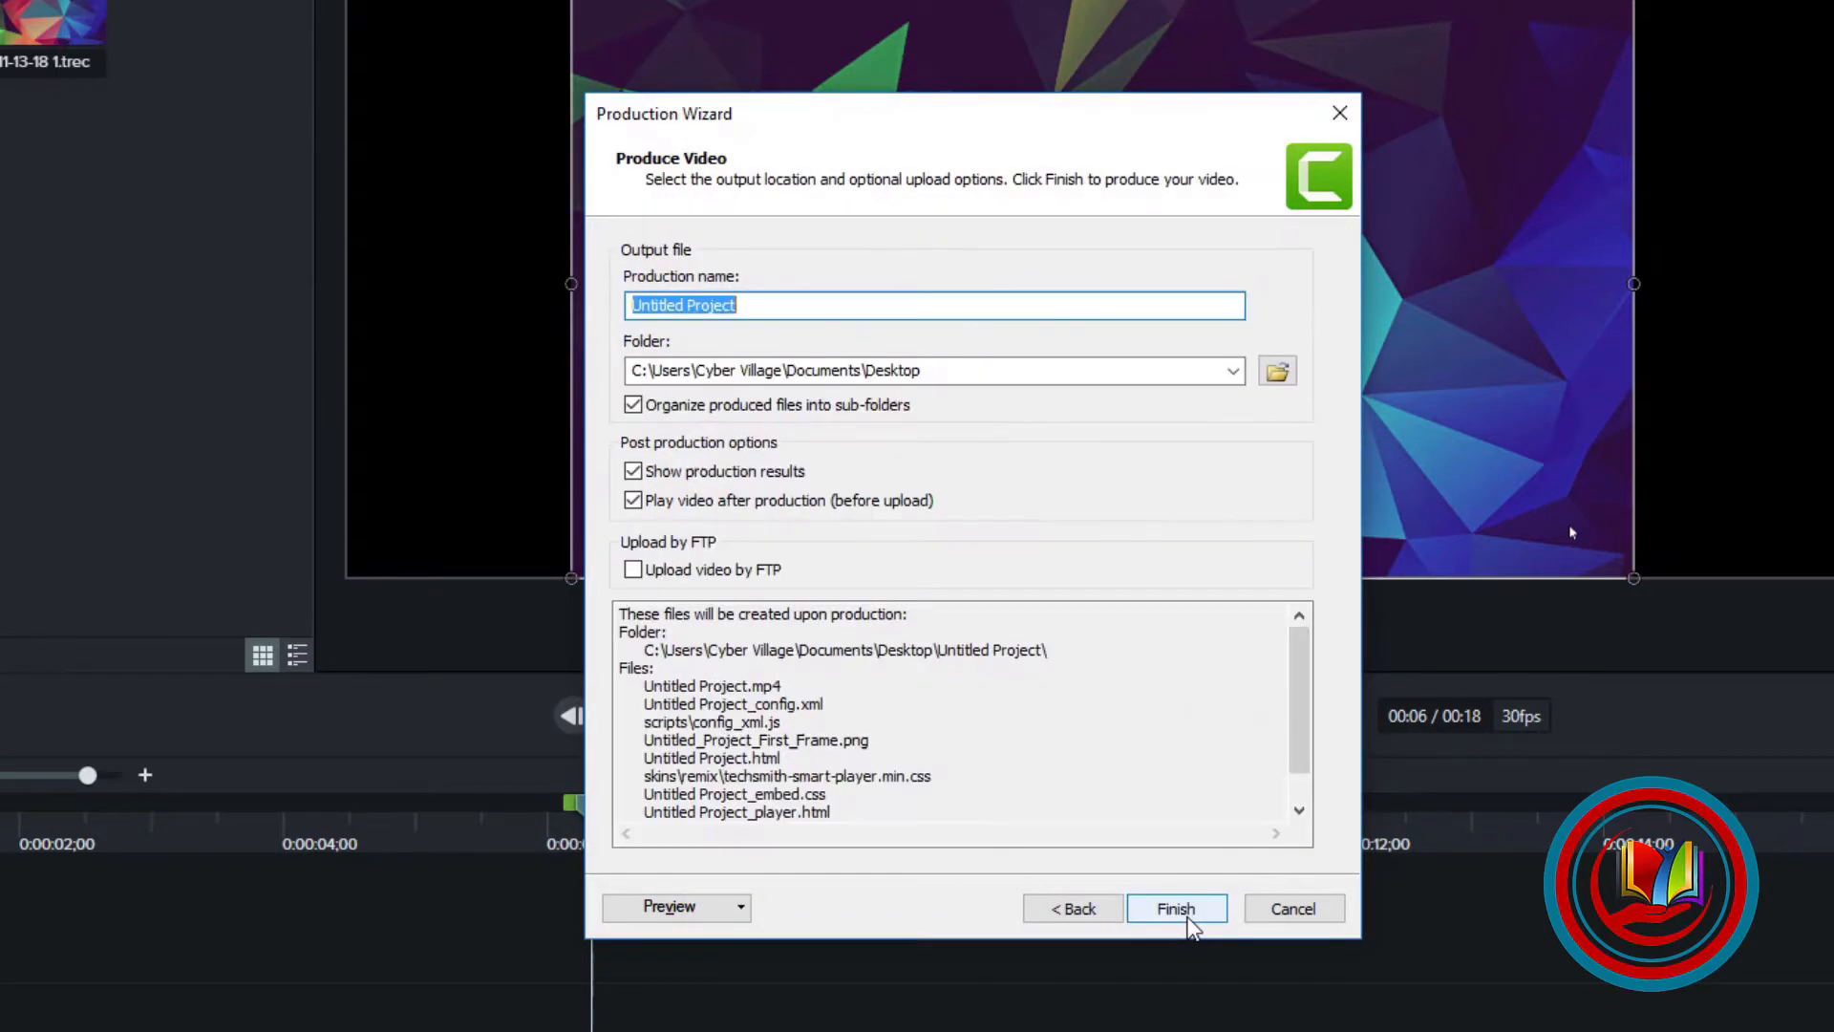
- Name the production Record and keep the Desktop as its output folder
left_click(719, 306)
left_click_drag(737, 305, 595, 294)
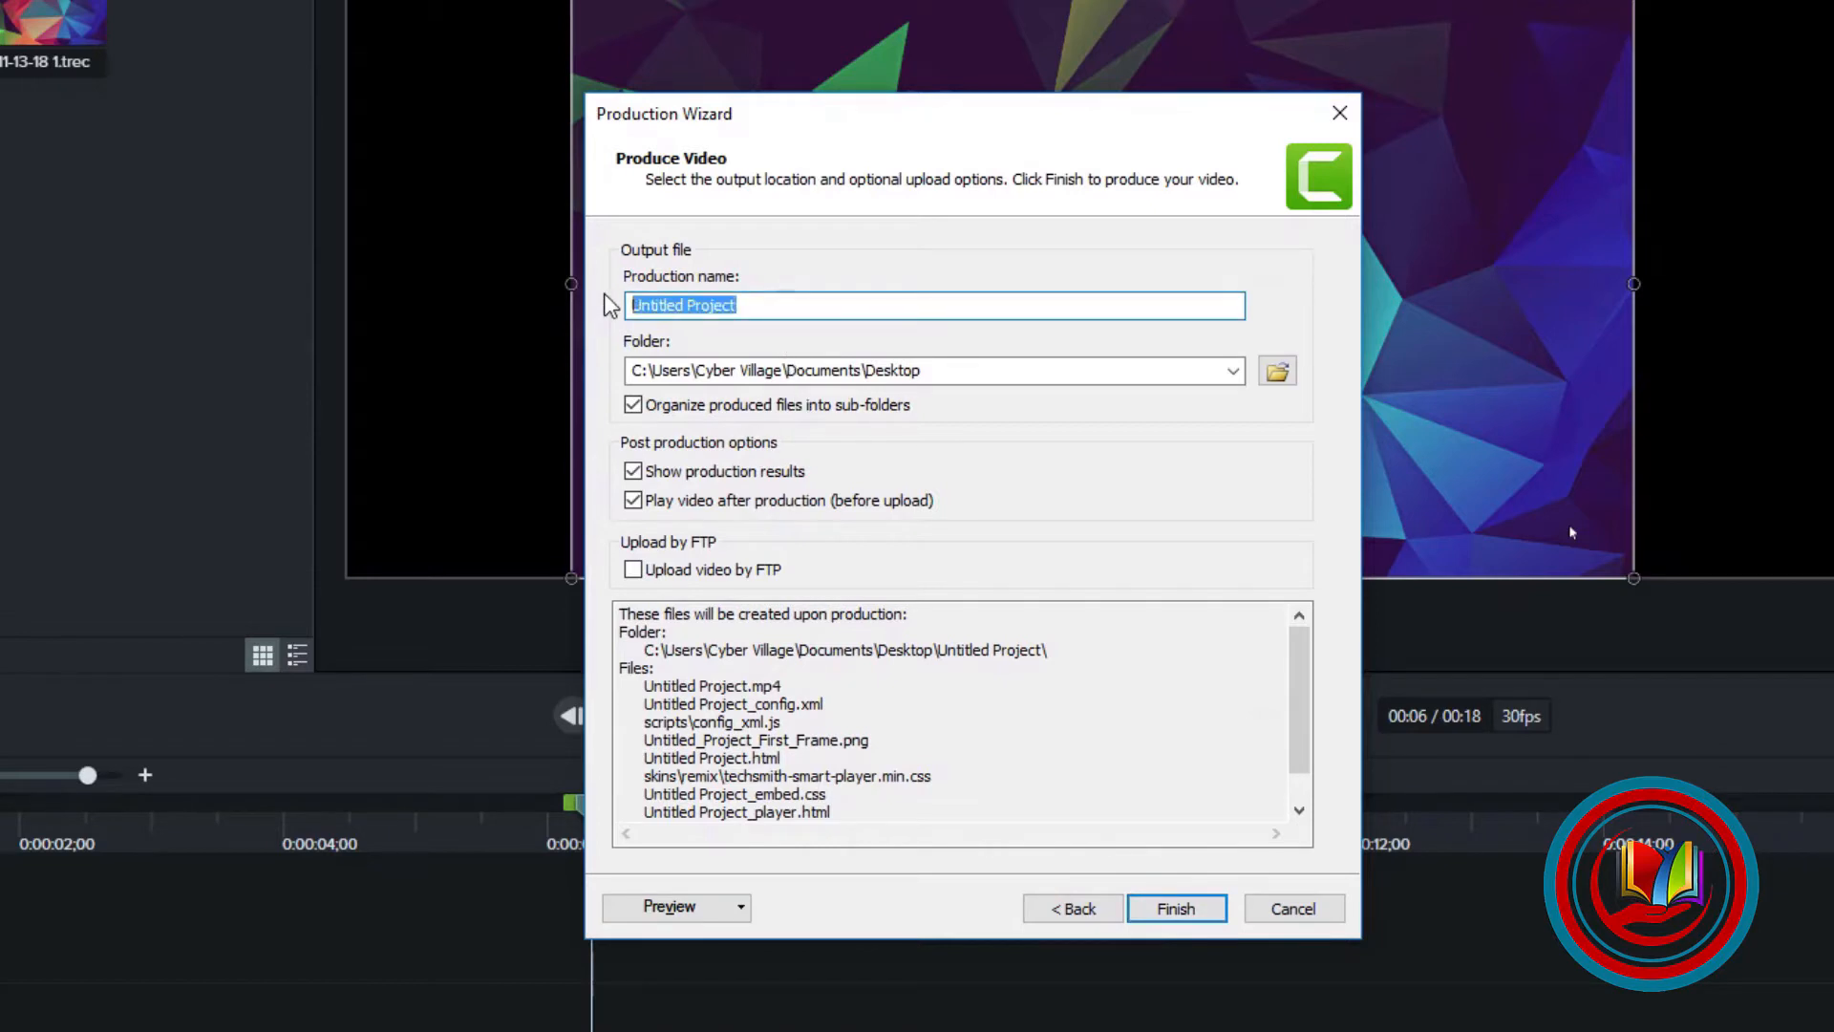
type("Record")
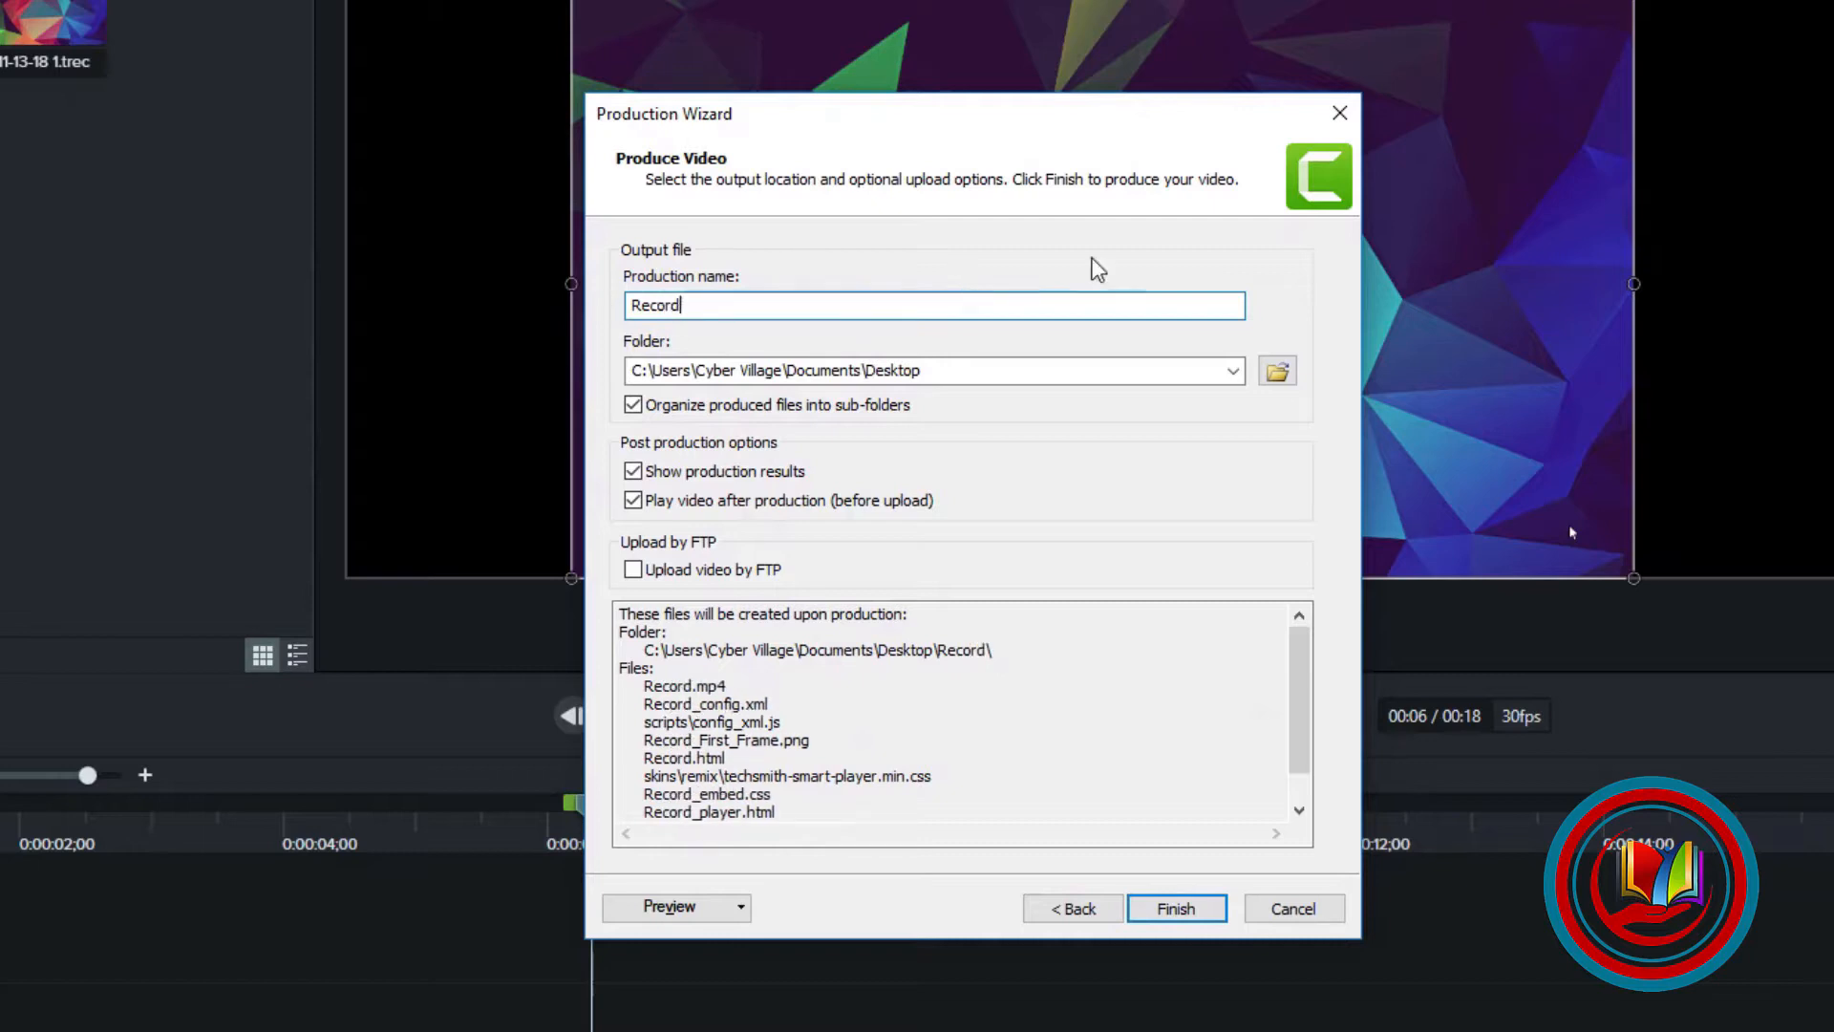
left_click(1278, 371)
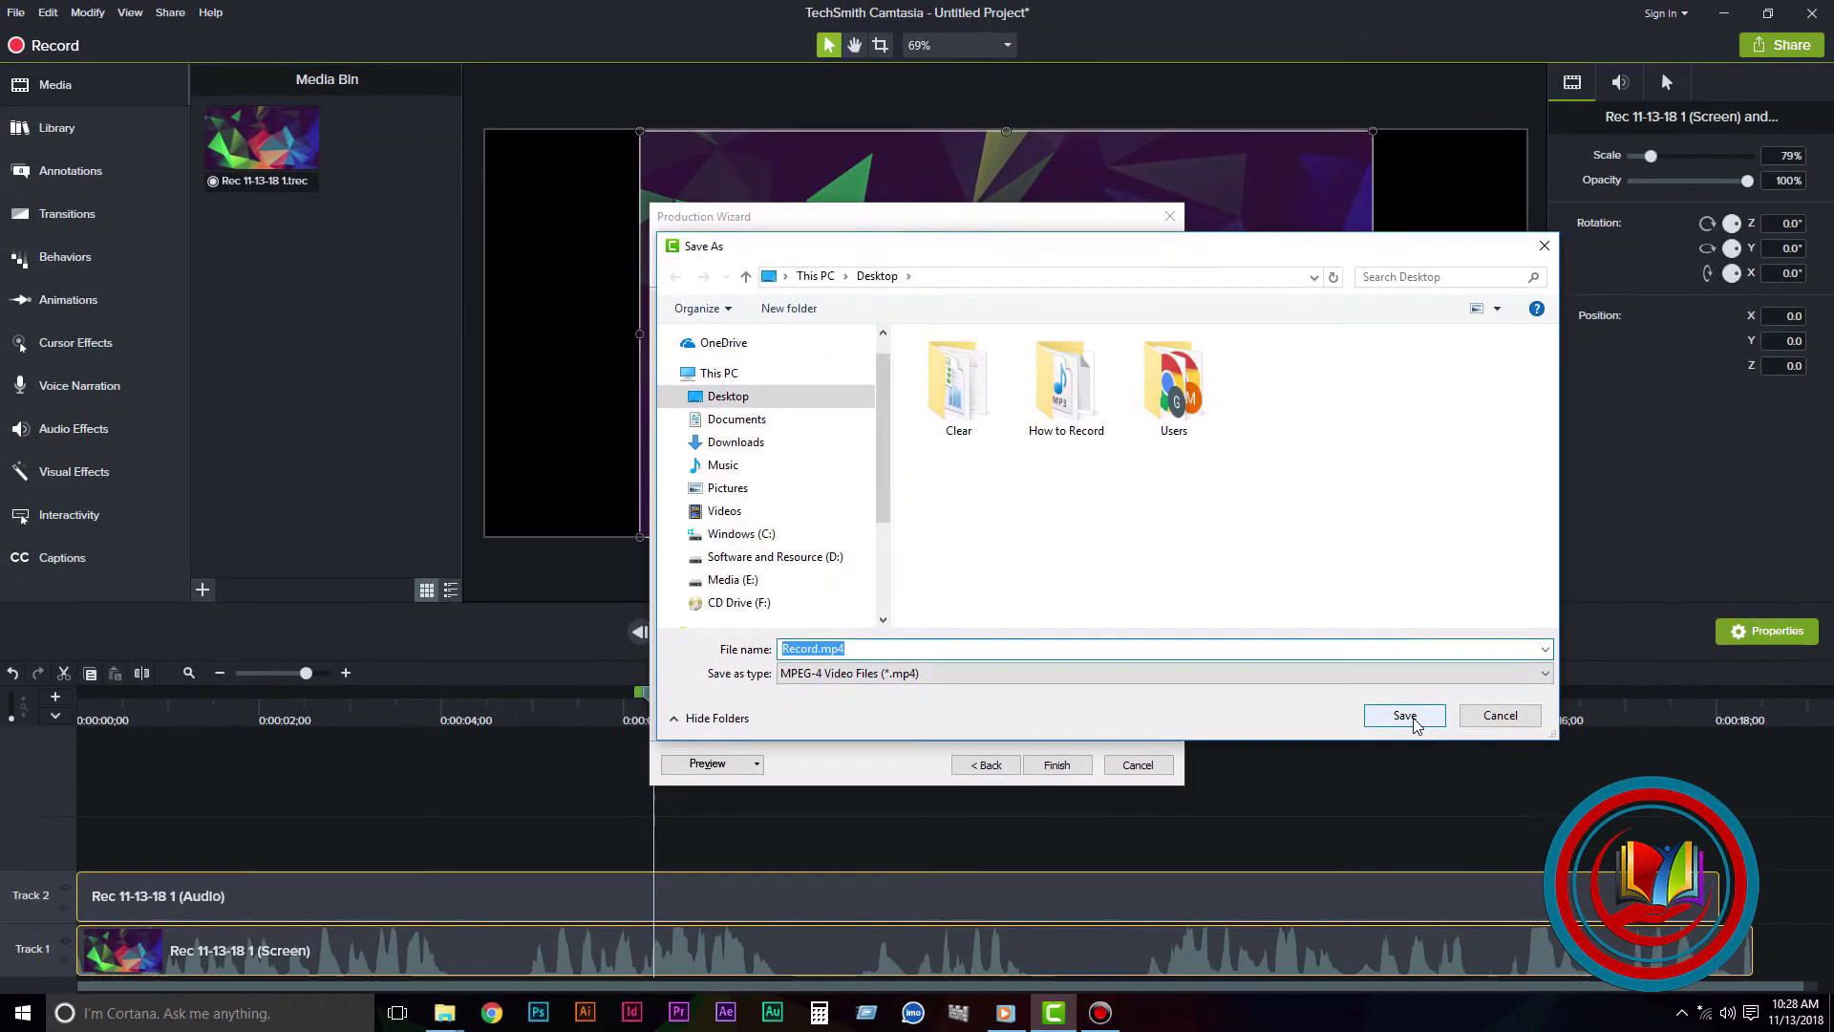
left_click(1471, 744)
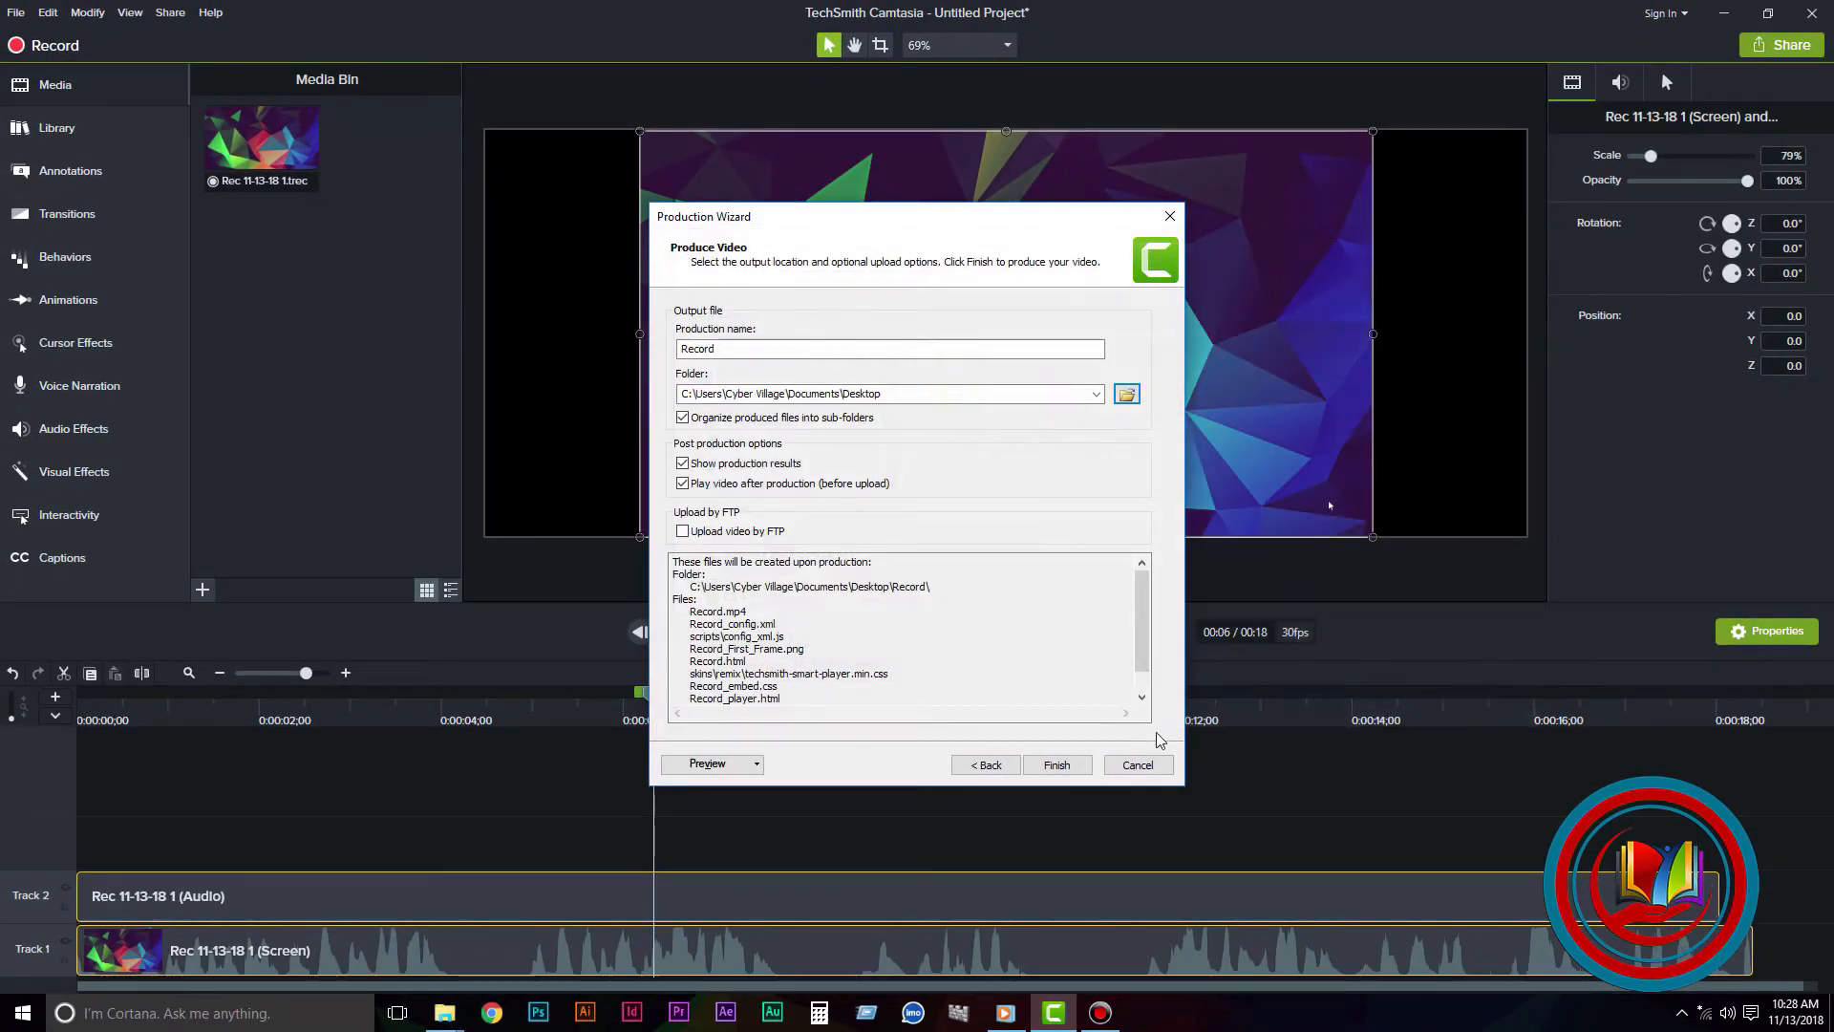
- Produce the video, close the browser playback and dismiss the production results
left_click(1074, 769)
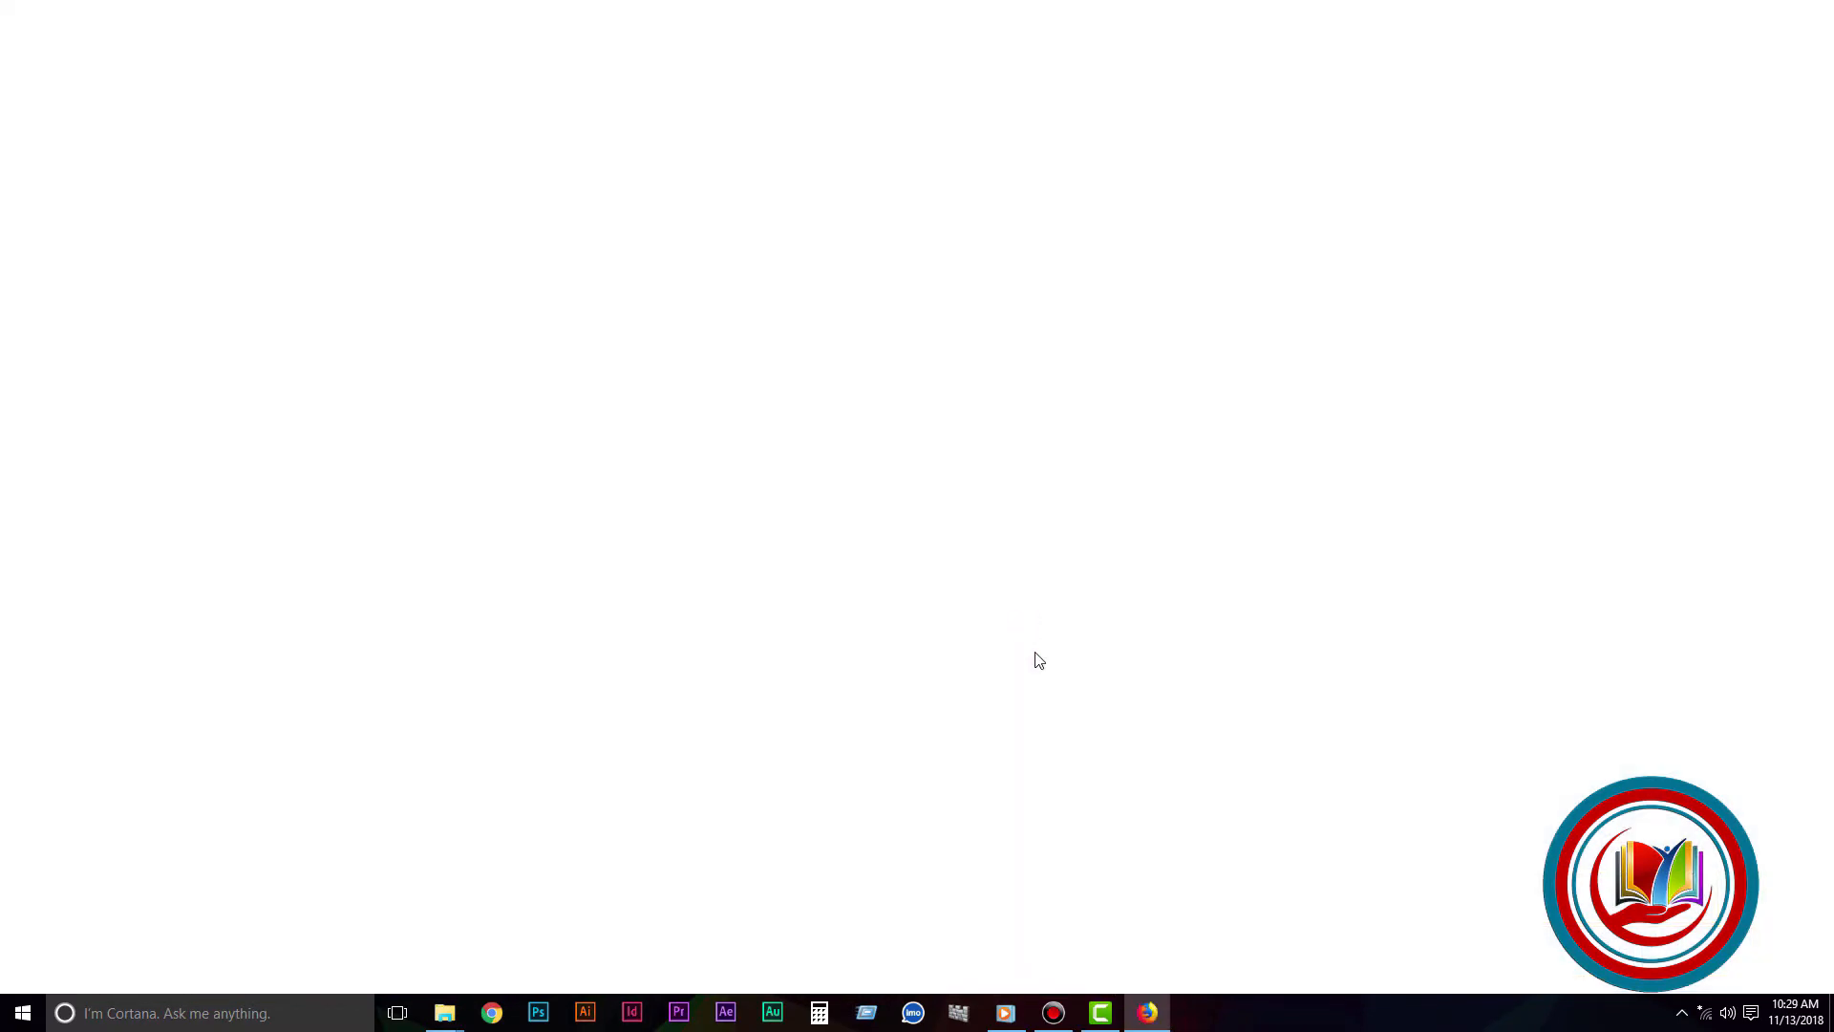
left_click(1812, 12)
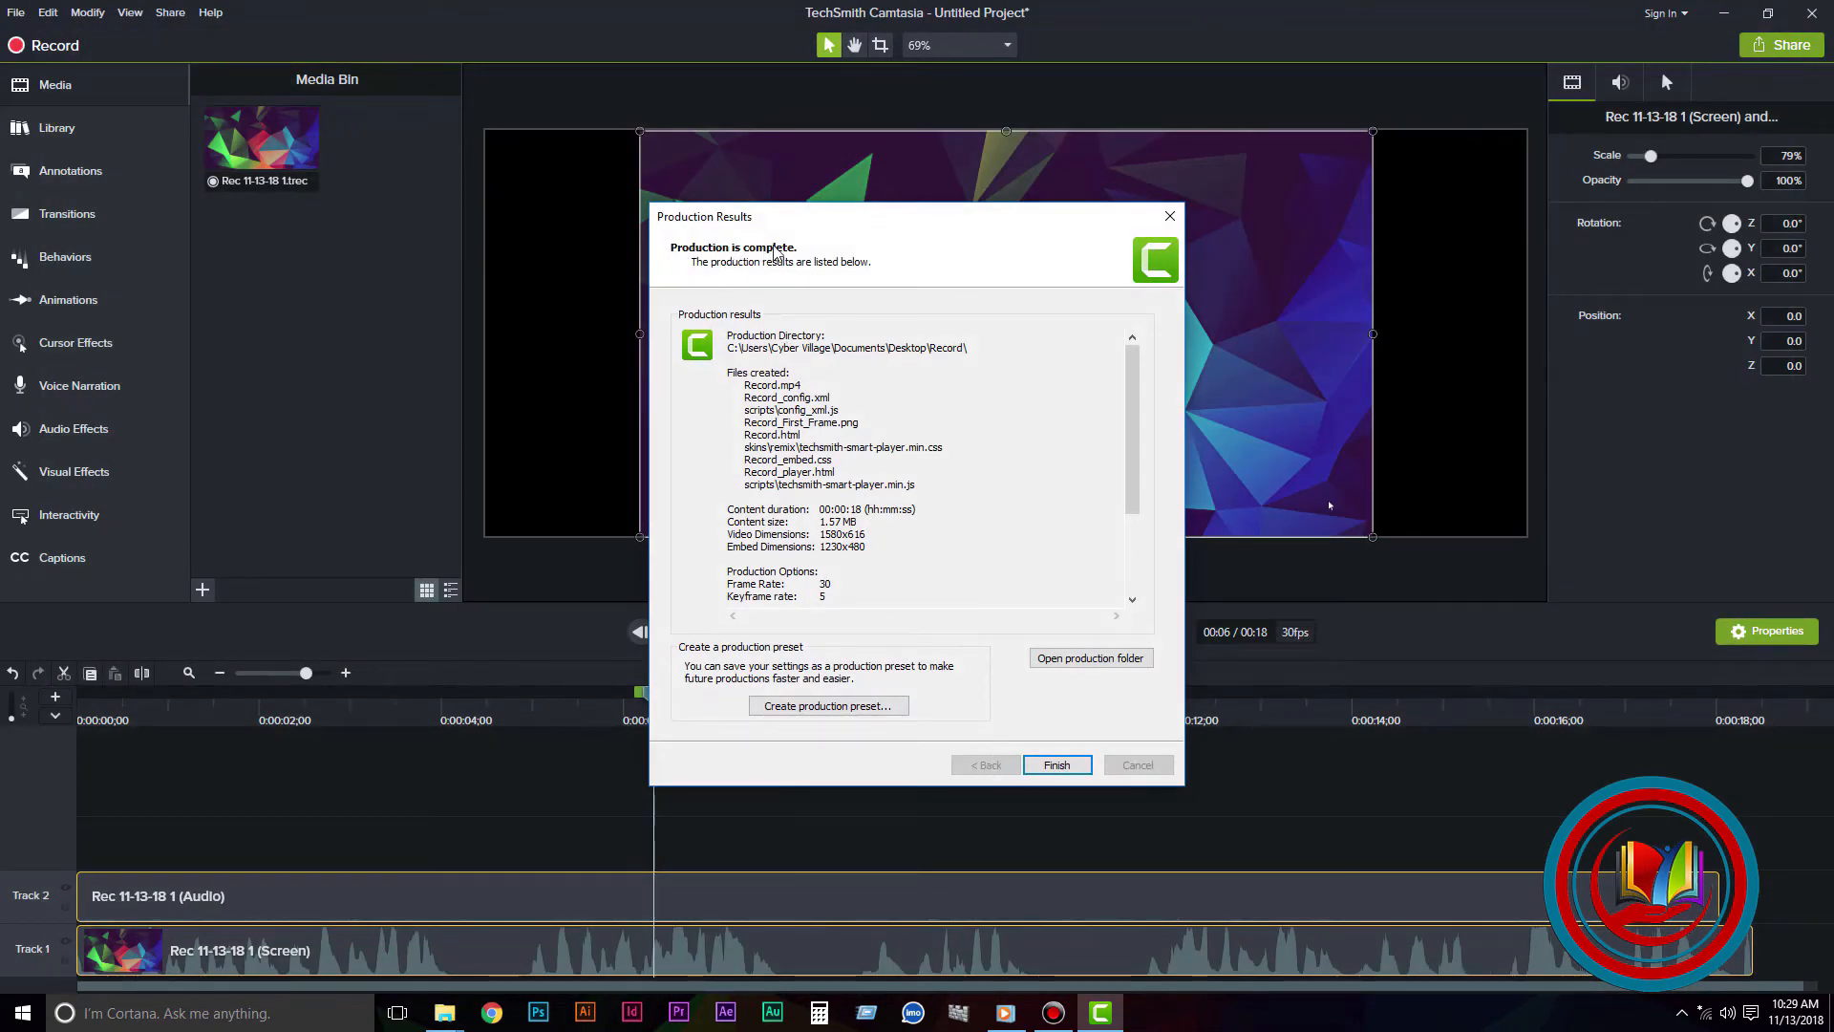
left_click(1040, 769)
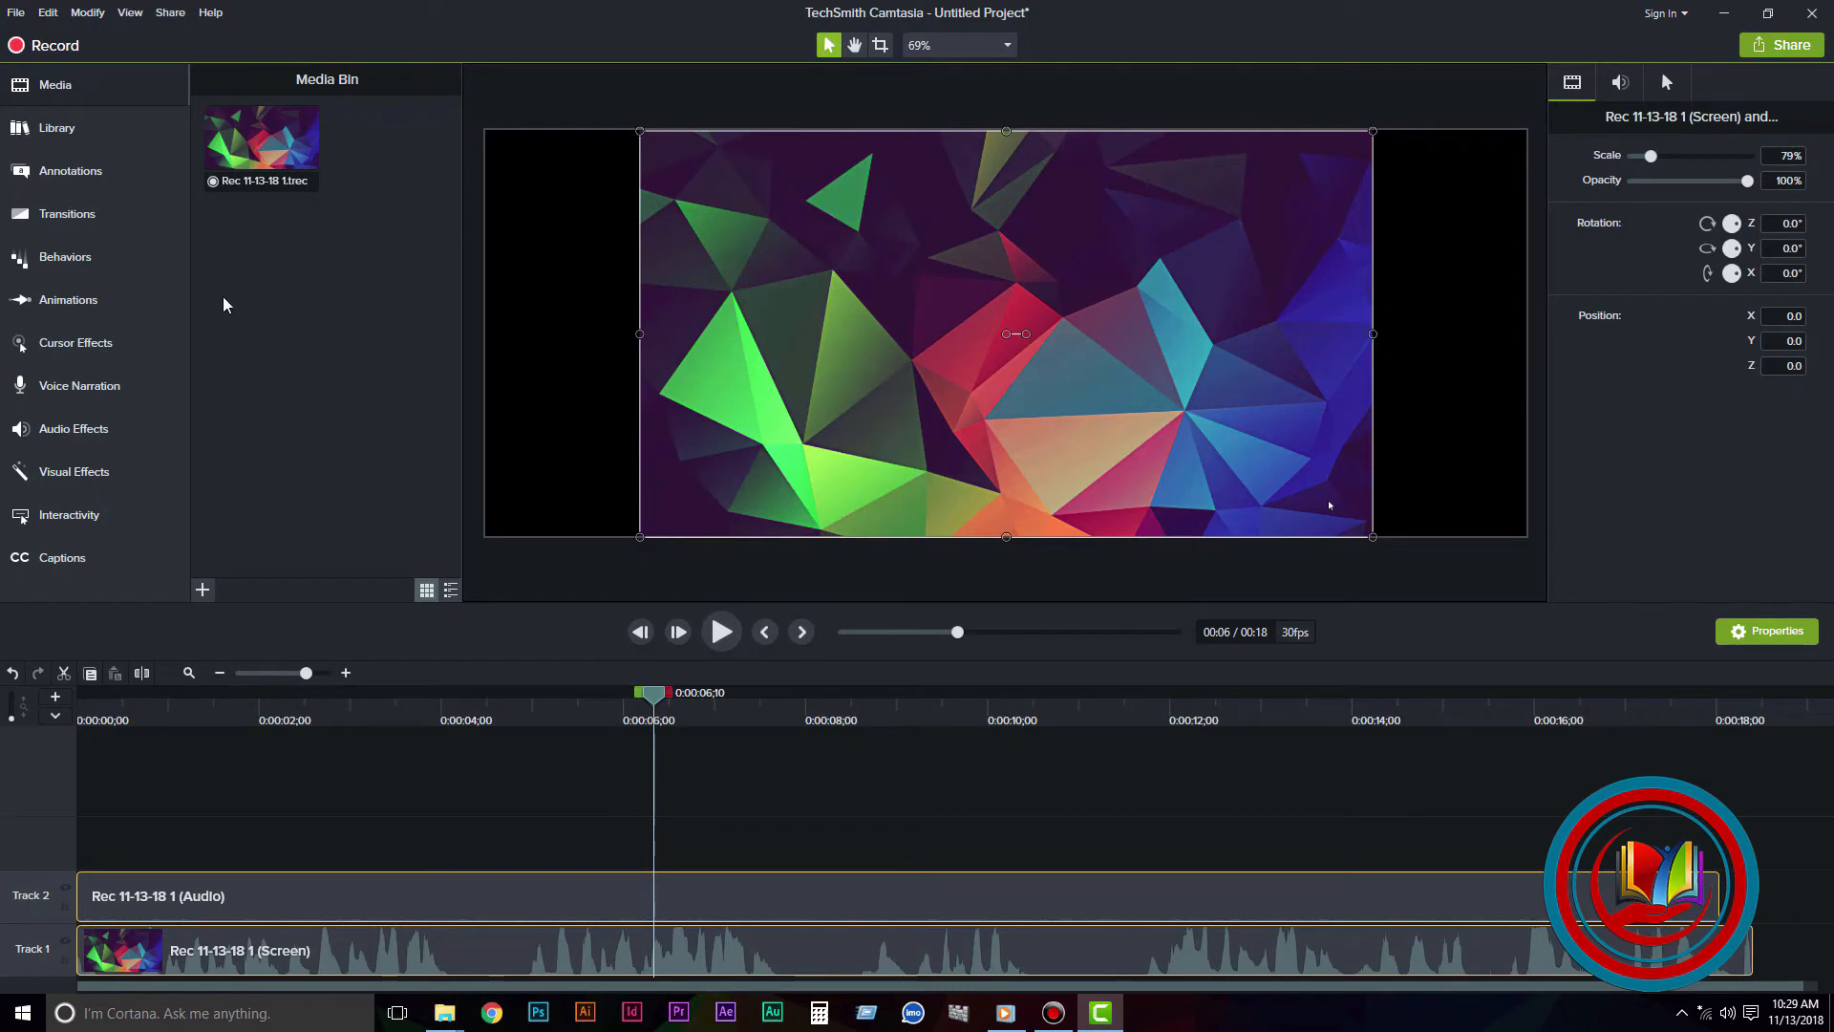
- Start saving the project as a Camtasia project file with Save As
left_click(16, 21)
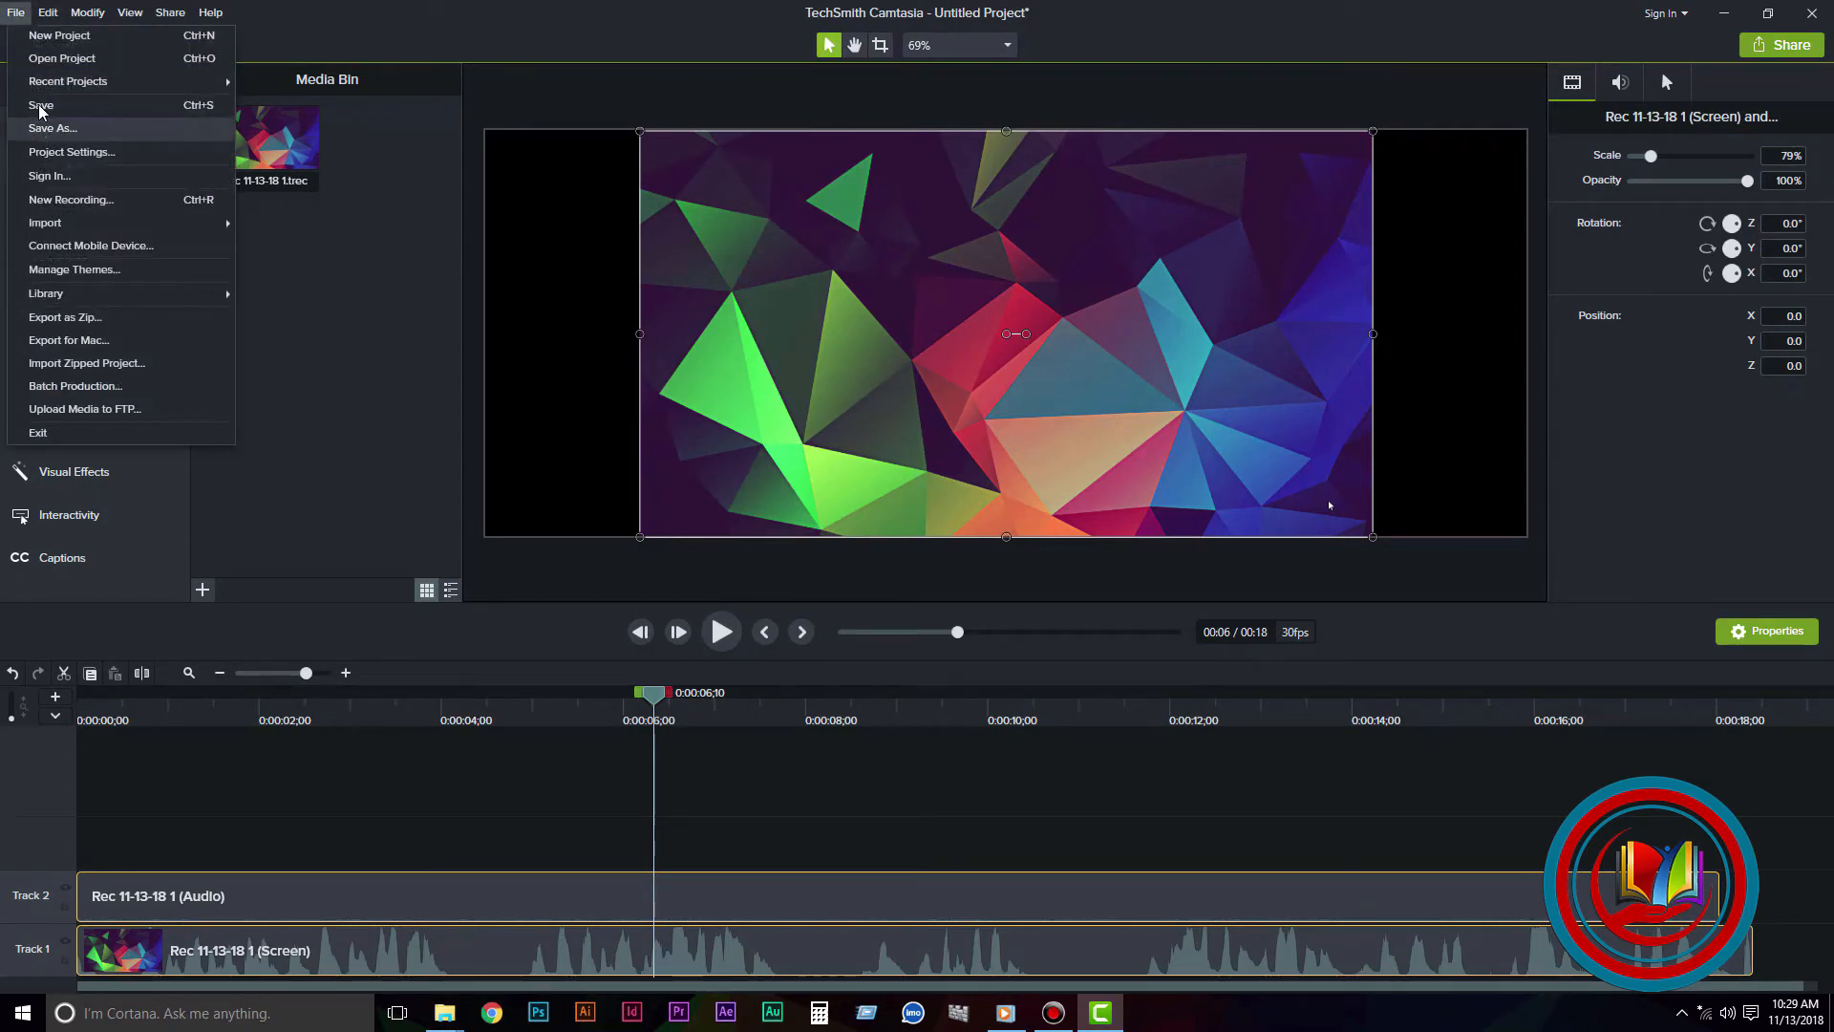
left_click(18, 15)
left_click(18, 15)
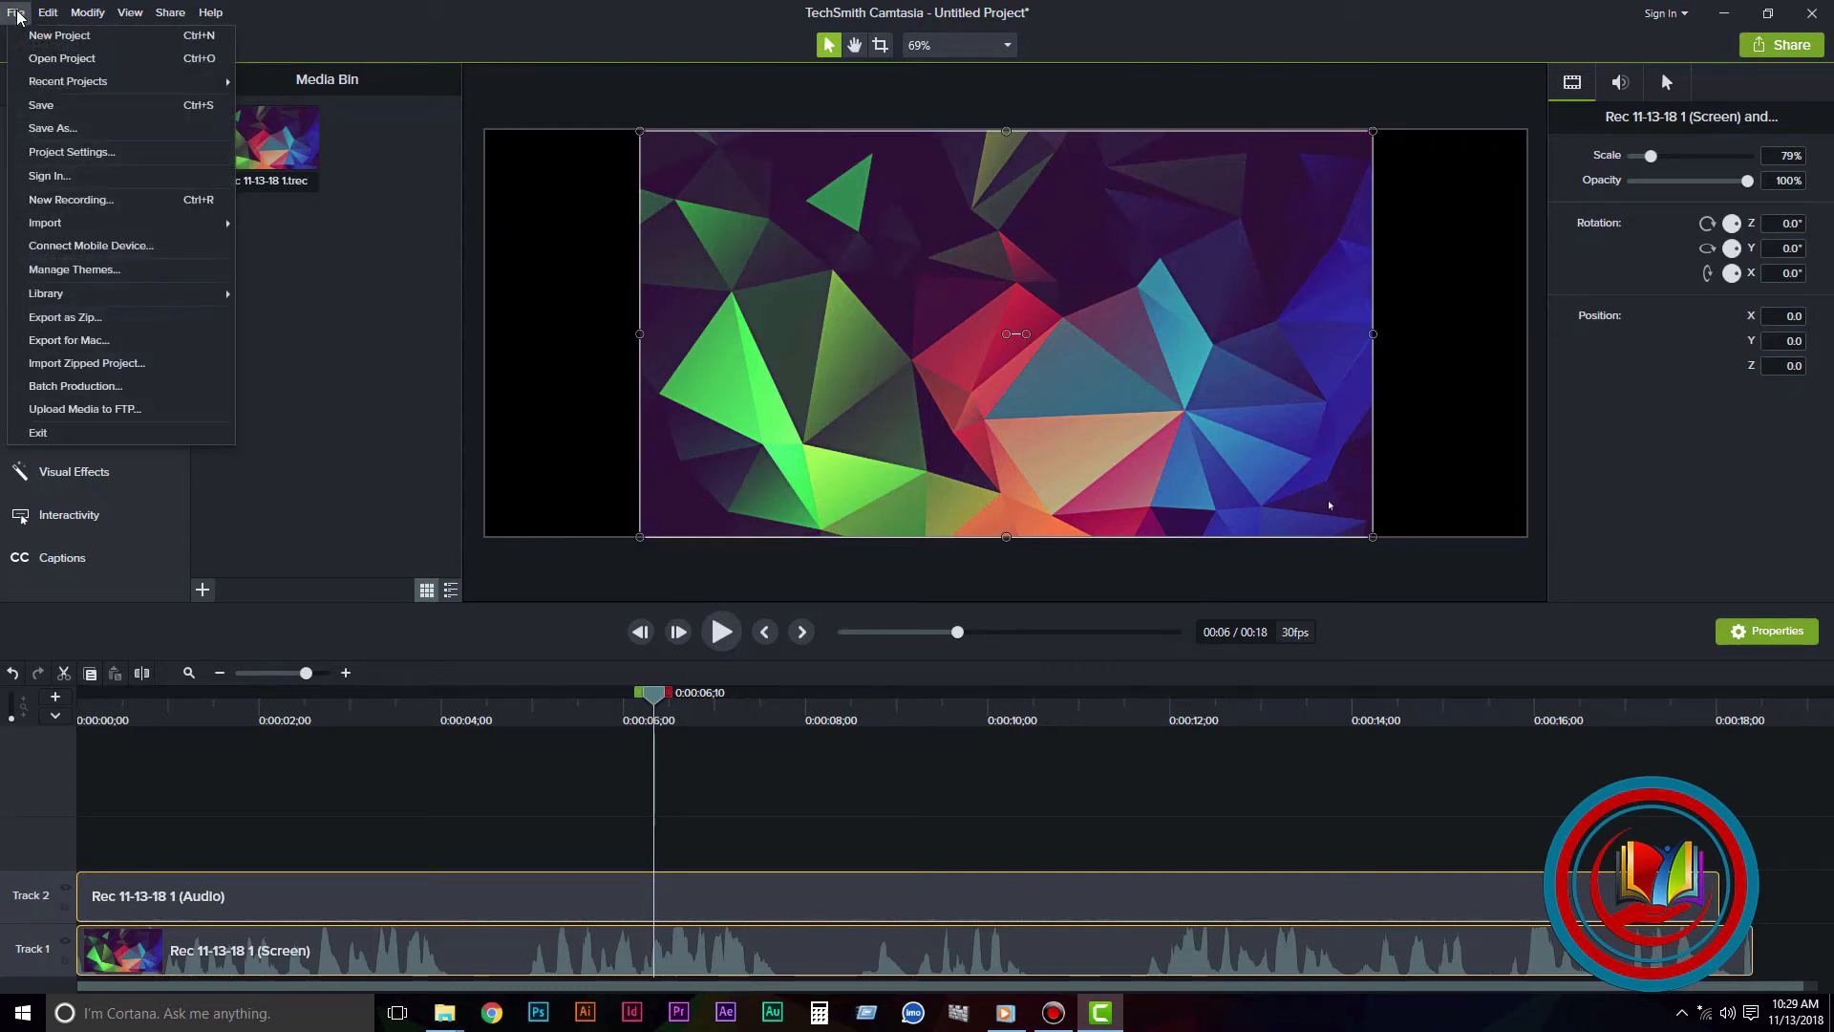
left_click(34, 130)
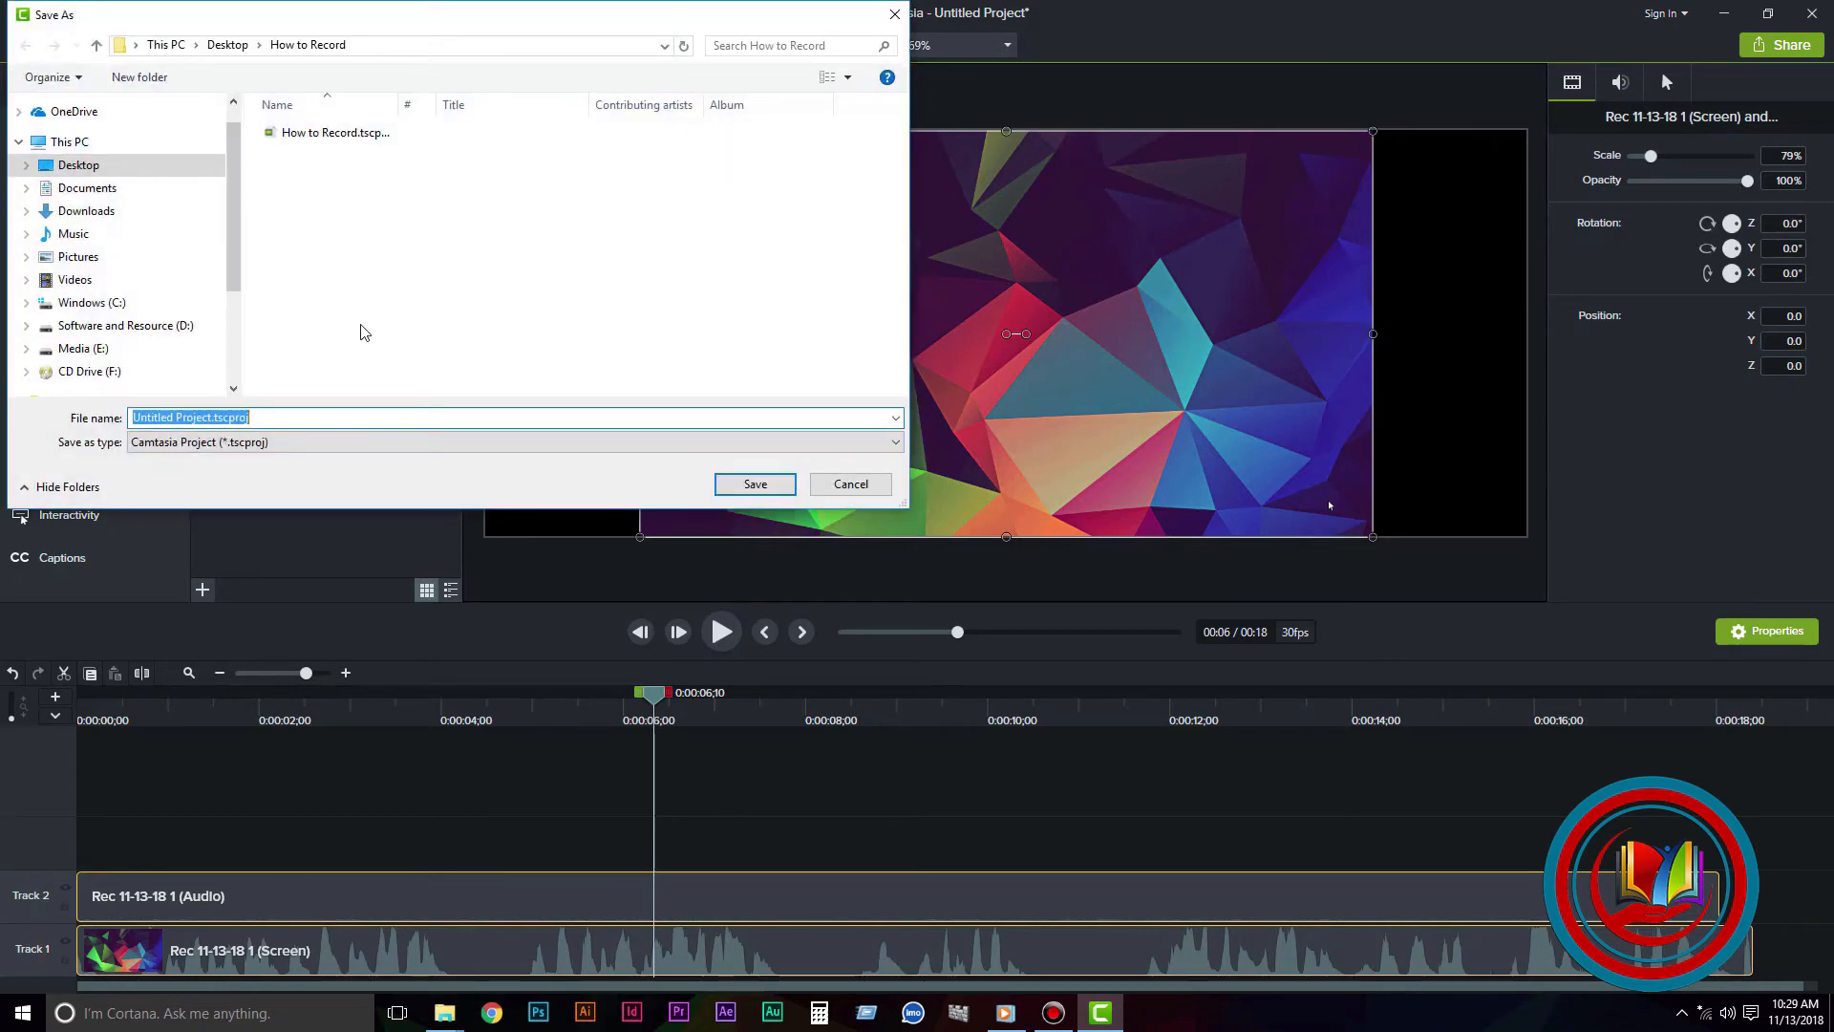